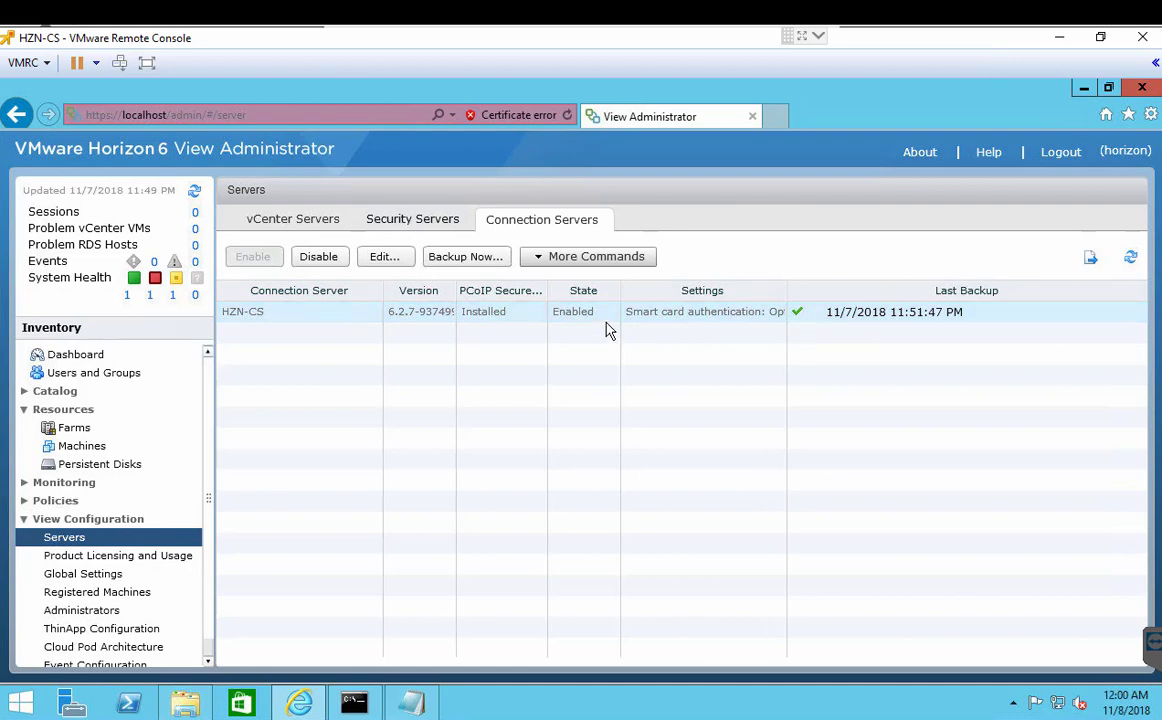
Step: Enable Secure Tunnel and PCoIP Secure Gateway on HZN-CS, tag it 'Backup', and save
{"action": "left_click", "coordinate": [385, 258]}
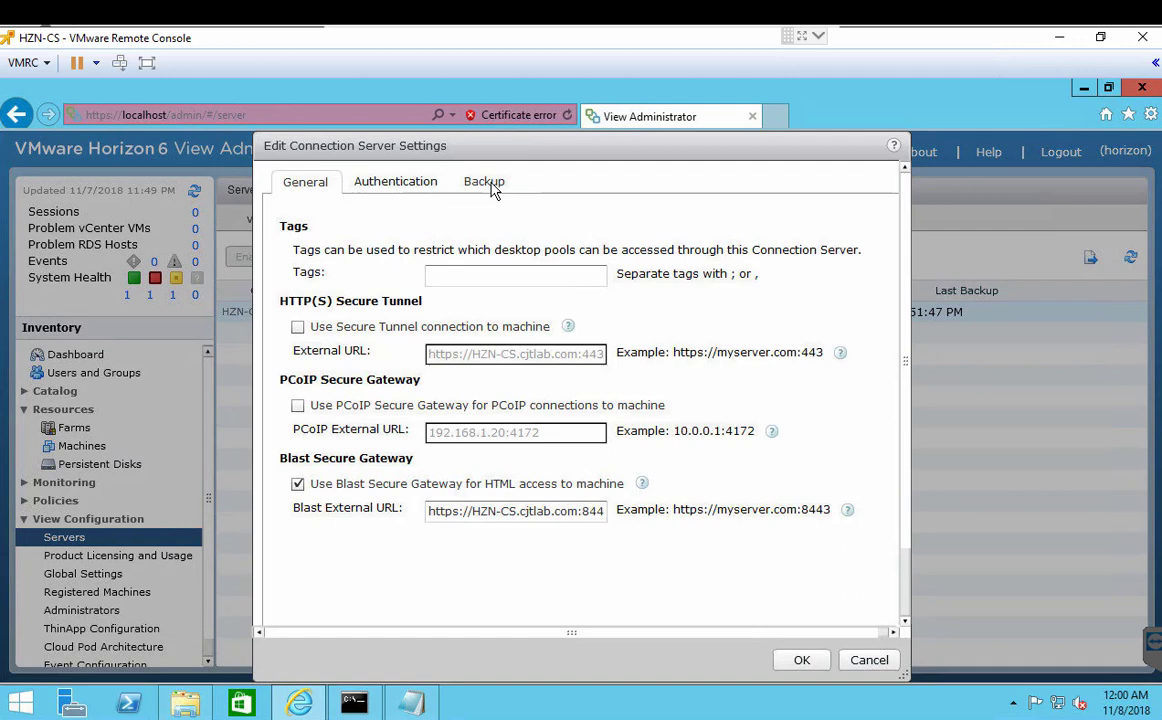
{"action": "left_click", "coordinate": [494, 188]}
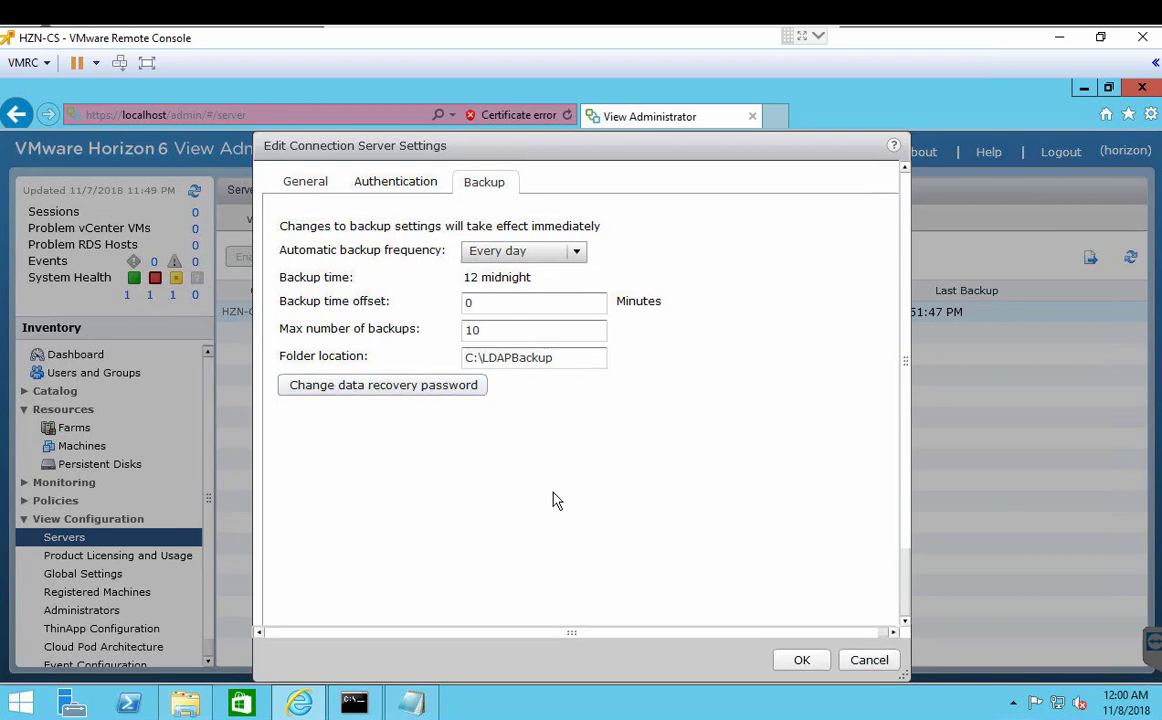
{"action": "left_click", "coordinate": [311, 186]}
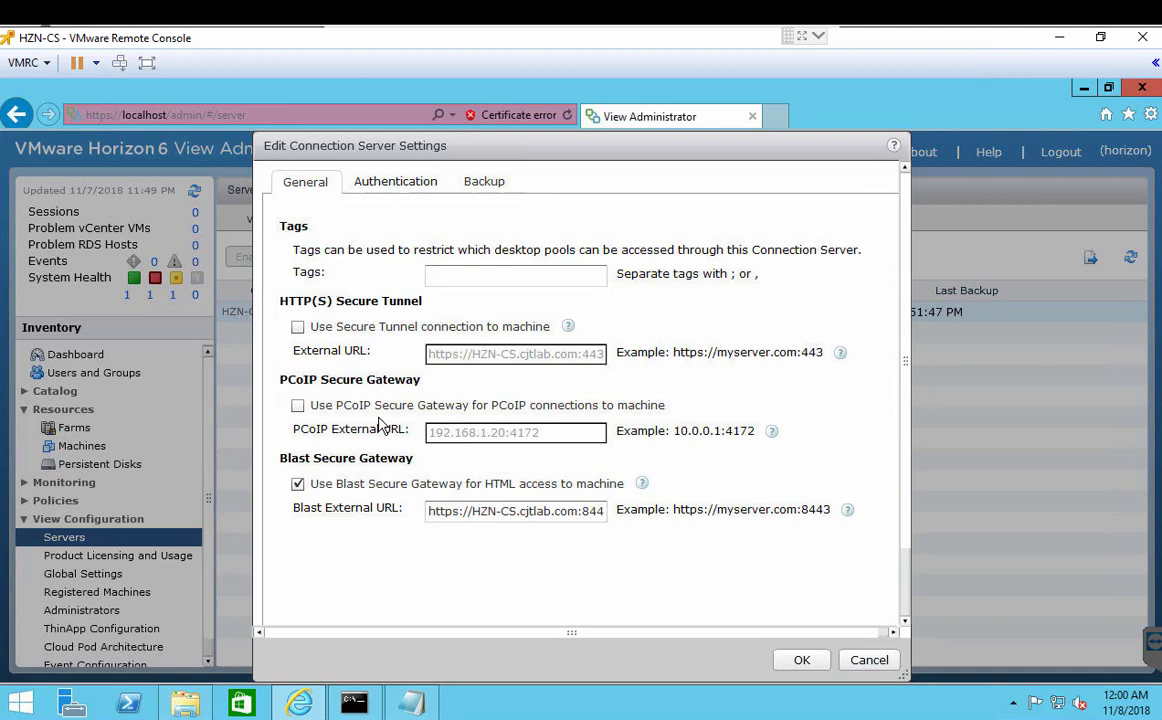
{"action": "left_click", "coordinate": [345, 410]}
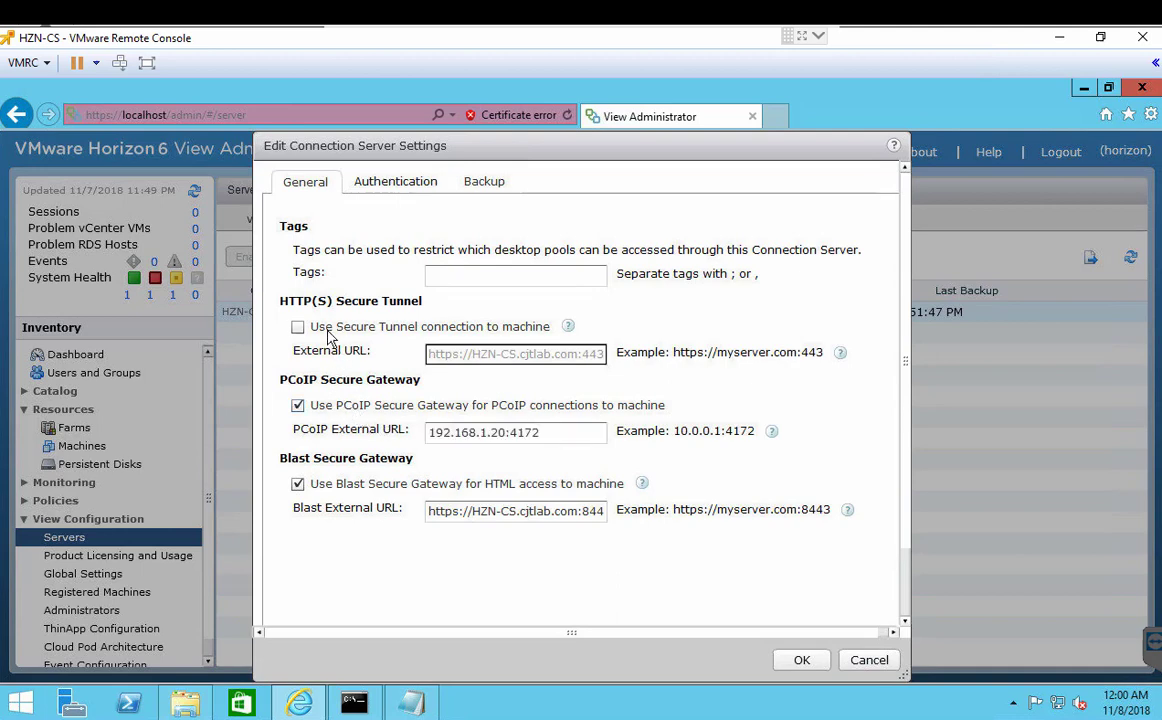
{"action": "left_click", "coordinate": [326, 334]}
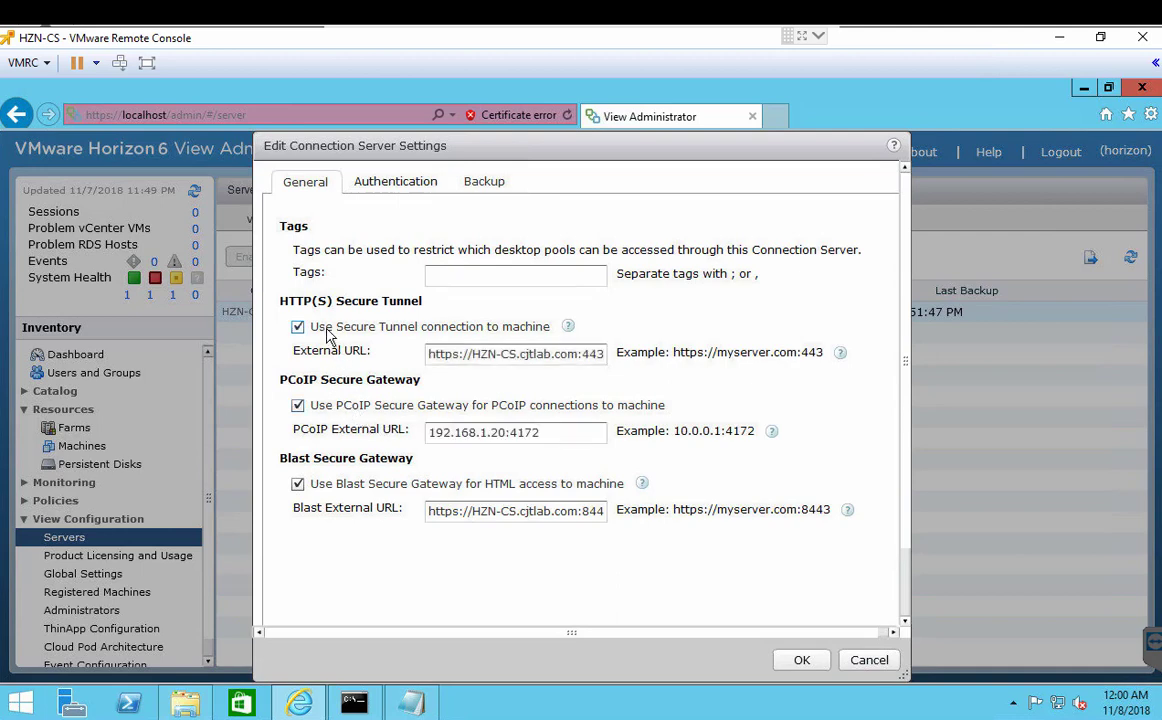
{"action": "left_click", "coordinate": [481, 280]}
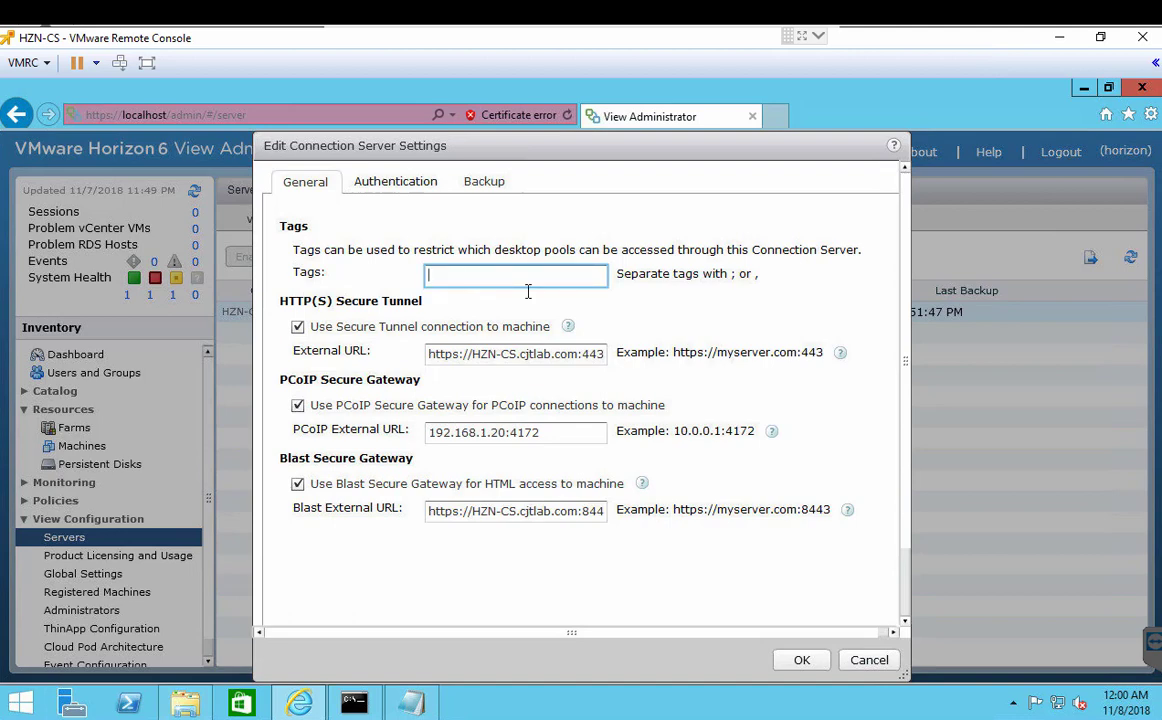
{"action": "type", "text": "Backup"}
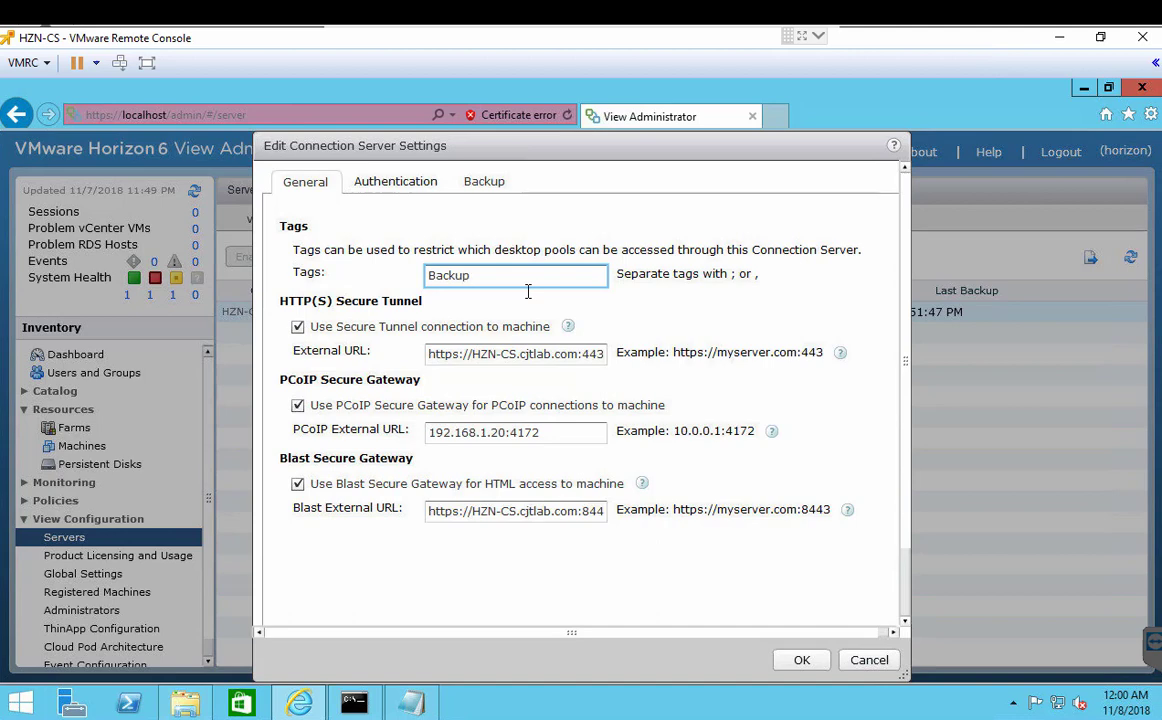
{"action": "left_click", "coordinate": [801, 660]}
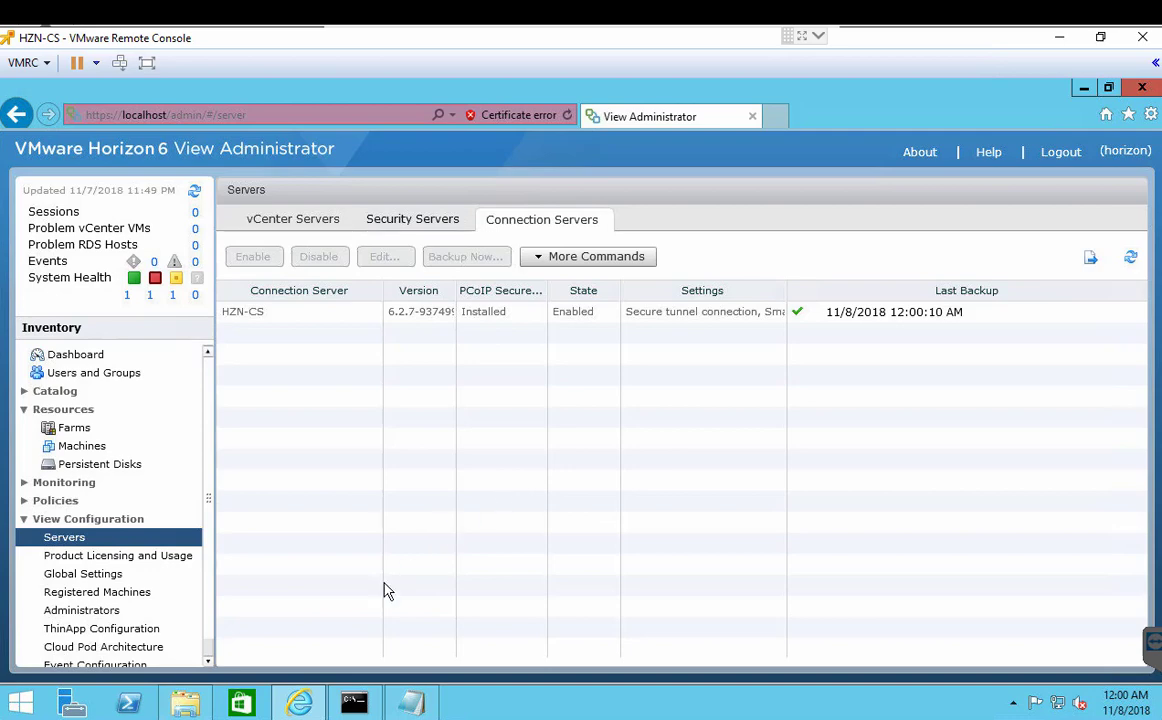
Step: Run an immediate backup of HZN-CS and refresh to show Last Backup 11/8/2018 12:00:53 AM
{"action": "right_click", "coordinate": [466, 322]}
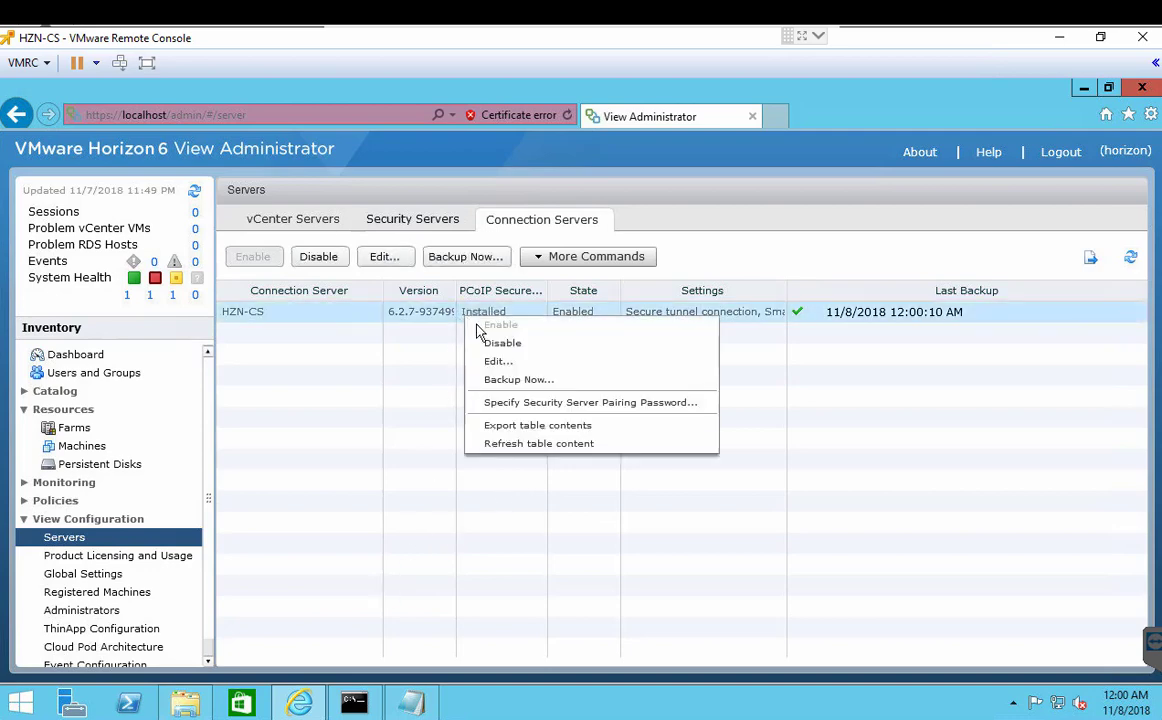
{"action": "left_click", "coordinate": [532, 381]}
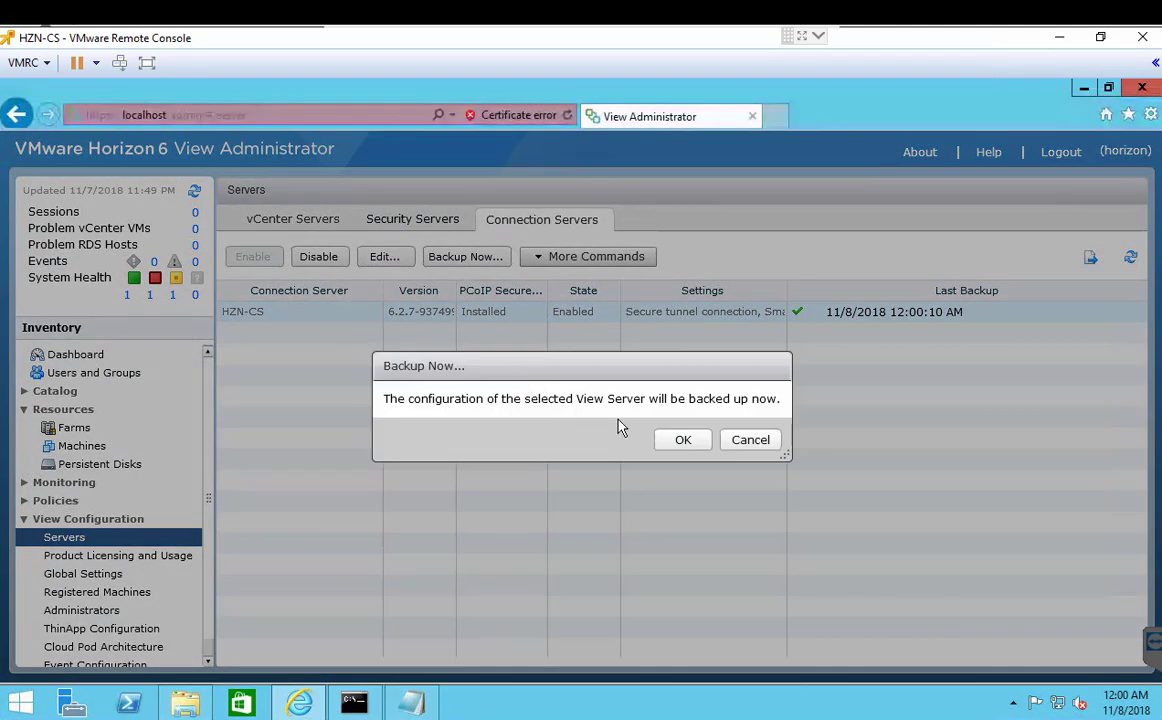
{"action": "left_click", "coordinate": [683, 440]}
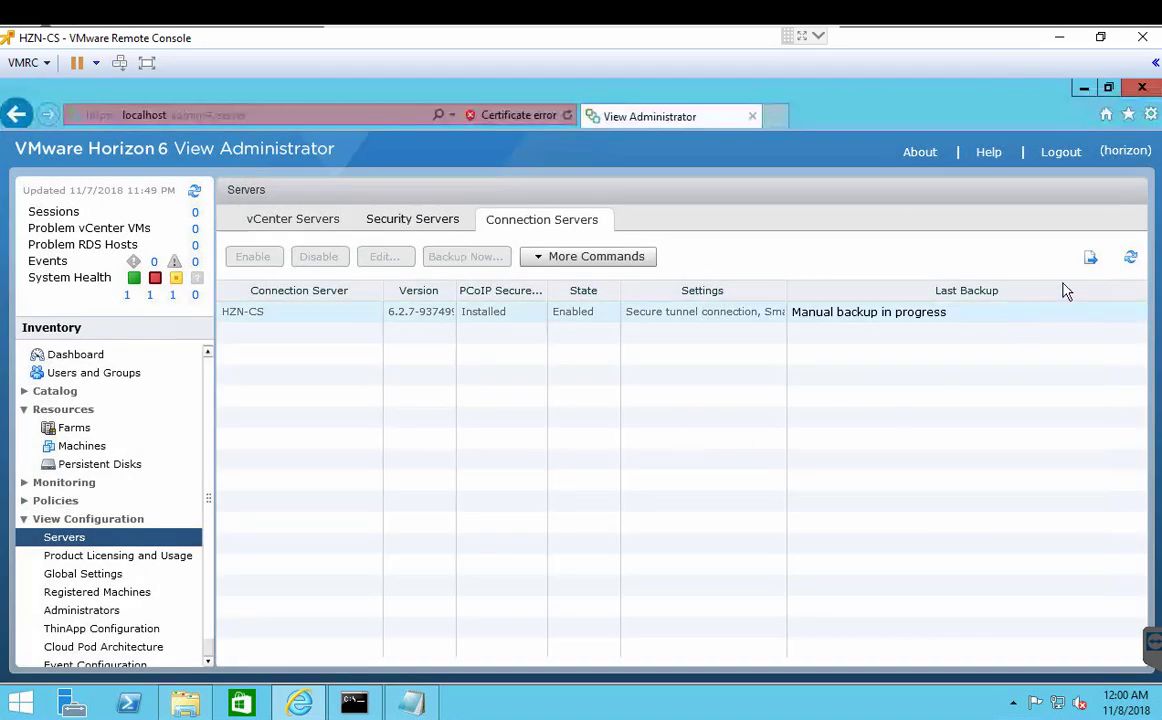
{"action": "left_click", "coordinate": [1131, 258]}
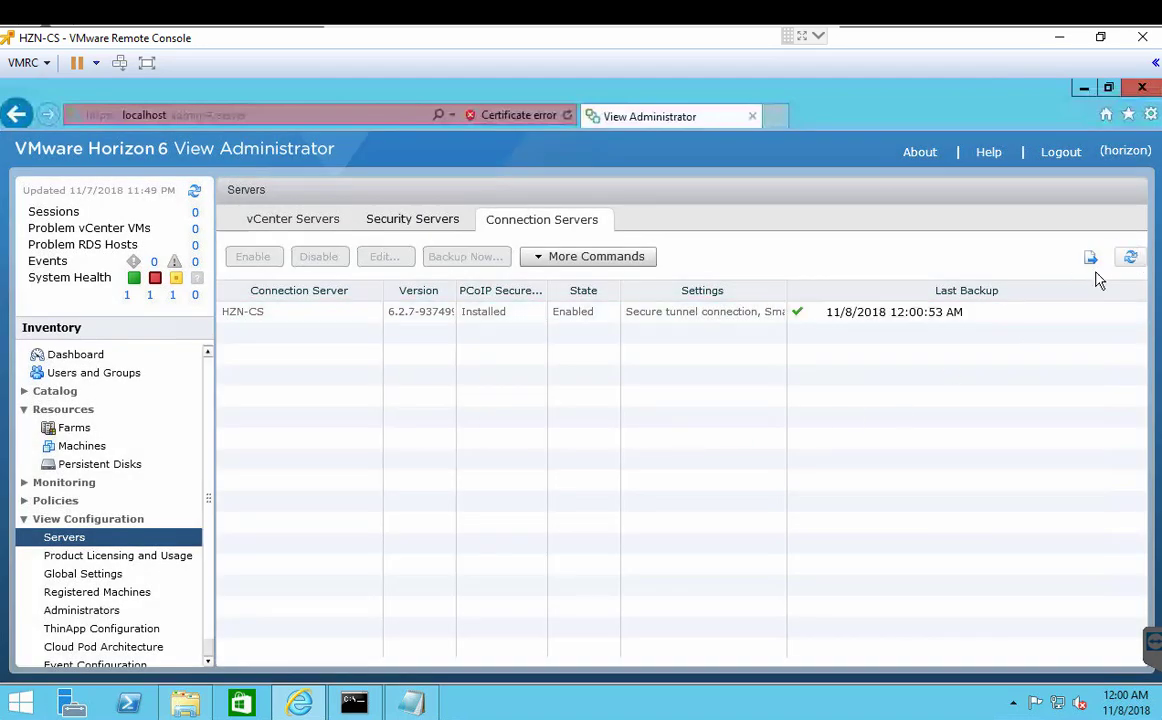
Step: Show the C:\LDAPBackup folder with its two LDF backup files in File Explorer
{"action": "left_click", "coordinate": [186, 706]}
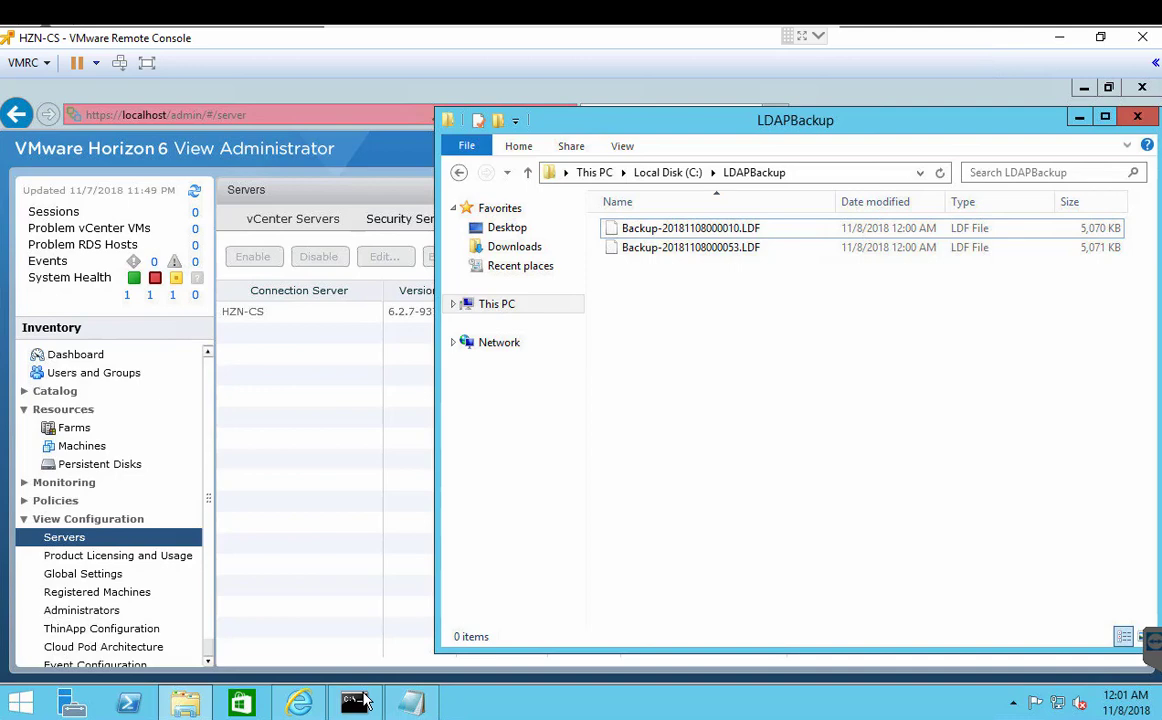
Step: Bring up the Notepad command notes and start selecting the vdmexport line
{"action": "left_click", "coordinate": [410, 702]}
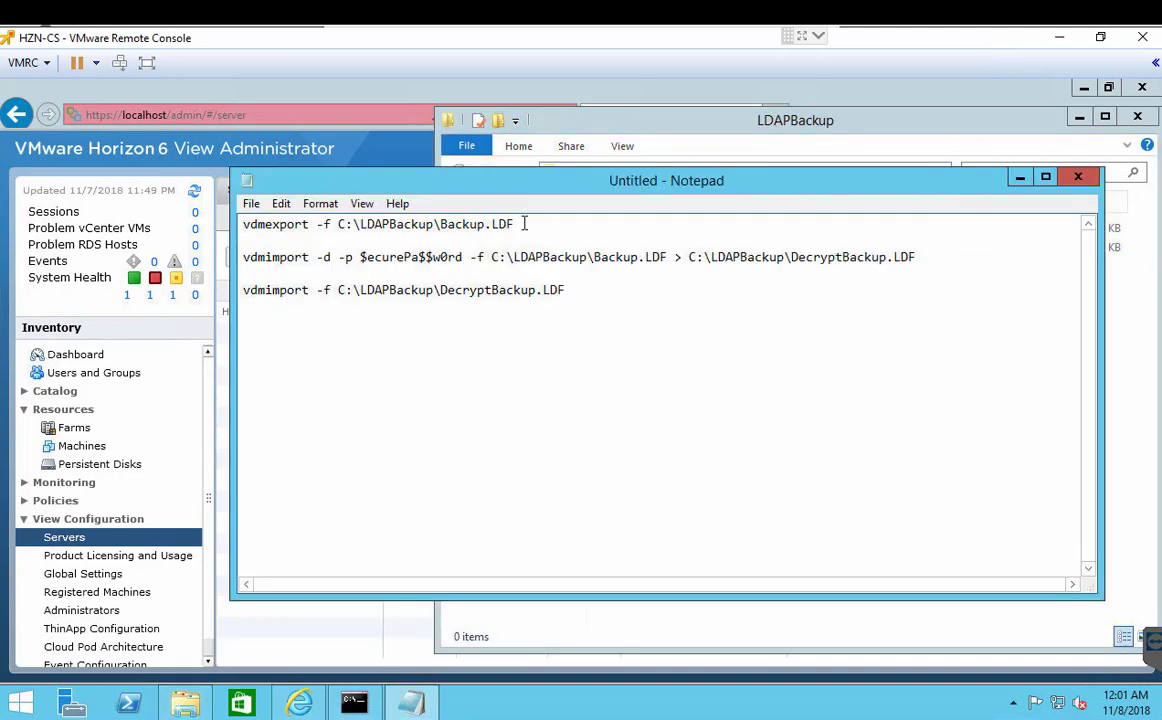
{"action": "left_click_drag", "start_coordinate": [513, 226], "coordinate": [205, 233]}
{"action": "left_click", "coordinate": [205, 233]}
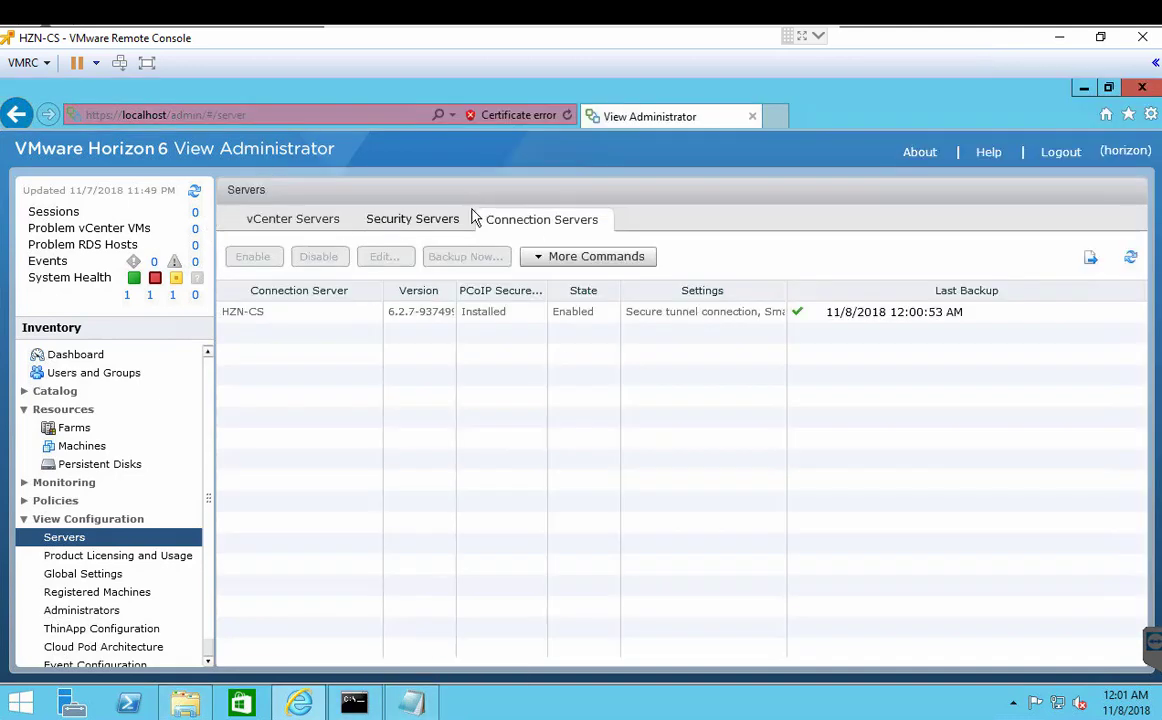
{"action": "left_click", "coordinate": [410, 702]}
{"action": "left_click_drag", "start_coordinate": [514, 226], "coordinate": [243, 225]}
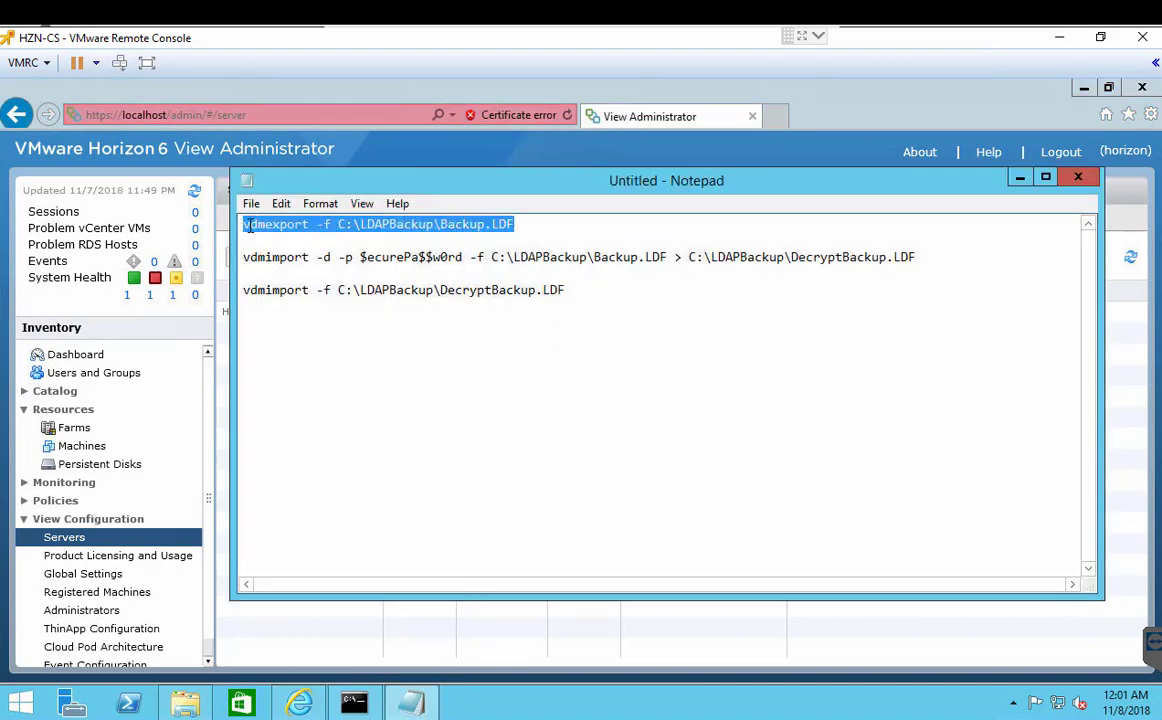
{"action": "left_click", "coordinate": [291, 224]}
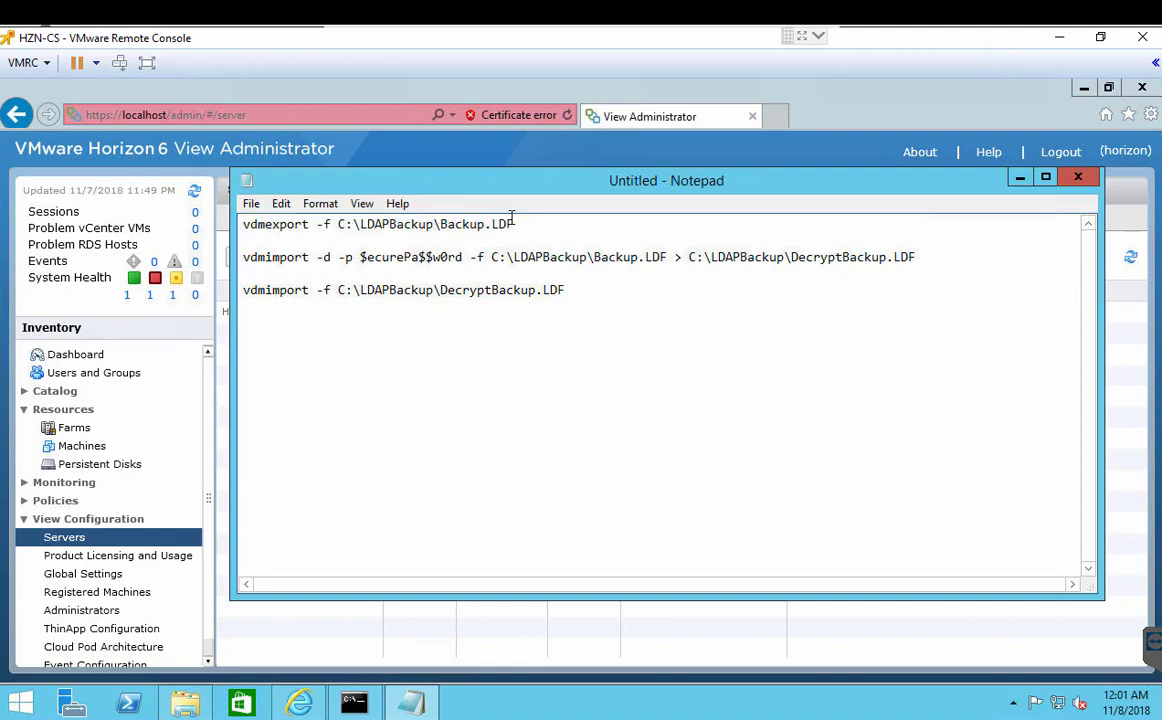
{"action": "left_click_drag", "start_coordinate": [512, 224], "coordinate": [340, 225]}
Step: Select the whole 'vdmexport -f C:\LDAPBackup\Backup.LDF' line and copy it
{"action": "left_click", "coordinate": [243, 225]}
{"action": "key", "text": "shift+End"}
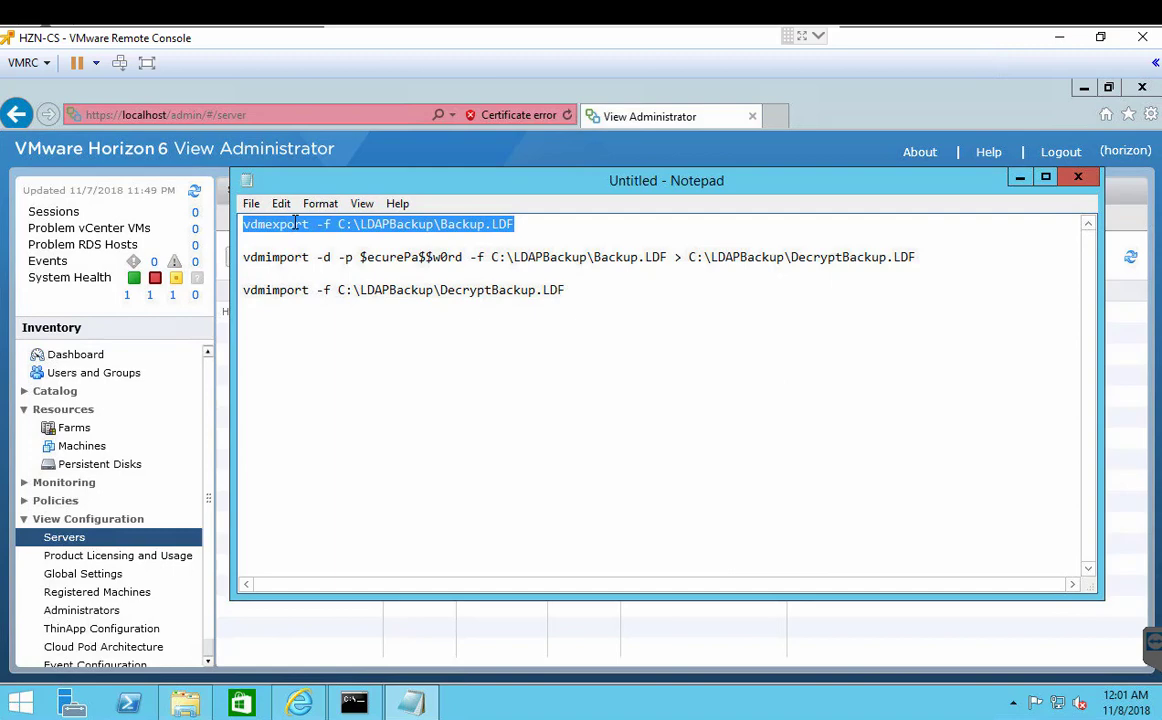
{"action": "left_click", "coordinate": [293, 225]}
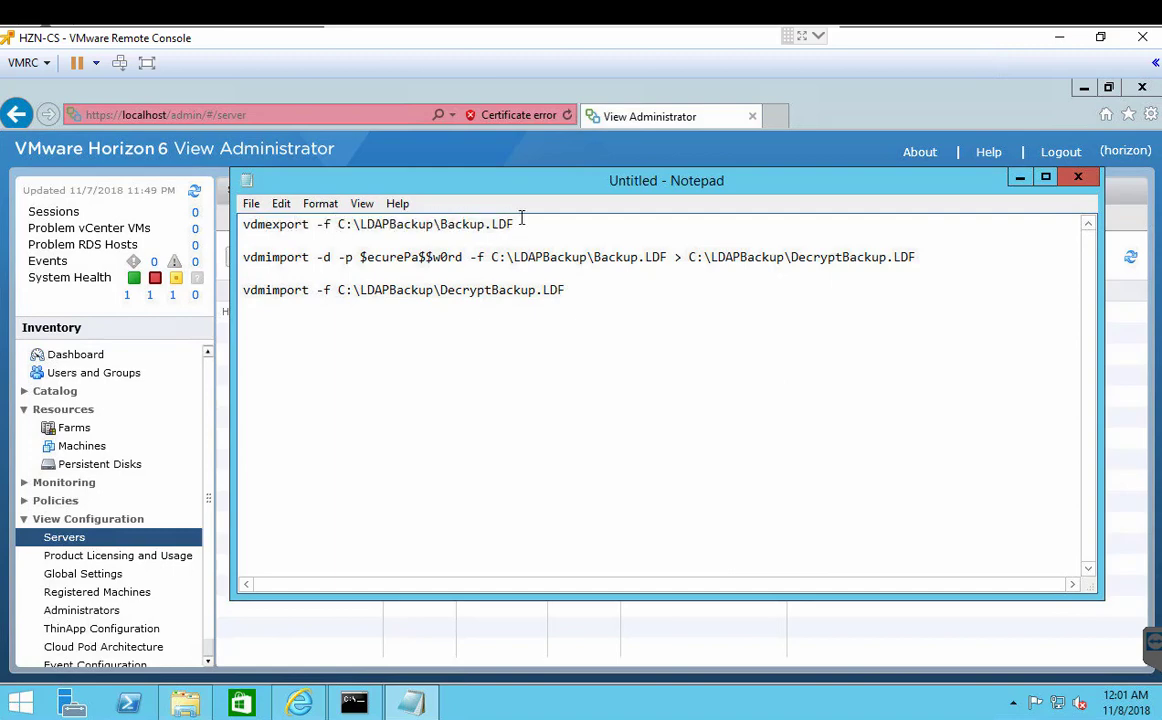
{"action": "key", "text": "shift+End"}
{"action": "left_click", "coordinate": [244, 226]}
{"action": "key", "text": "shift+End"}
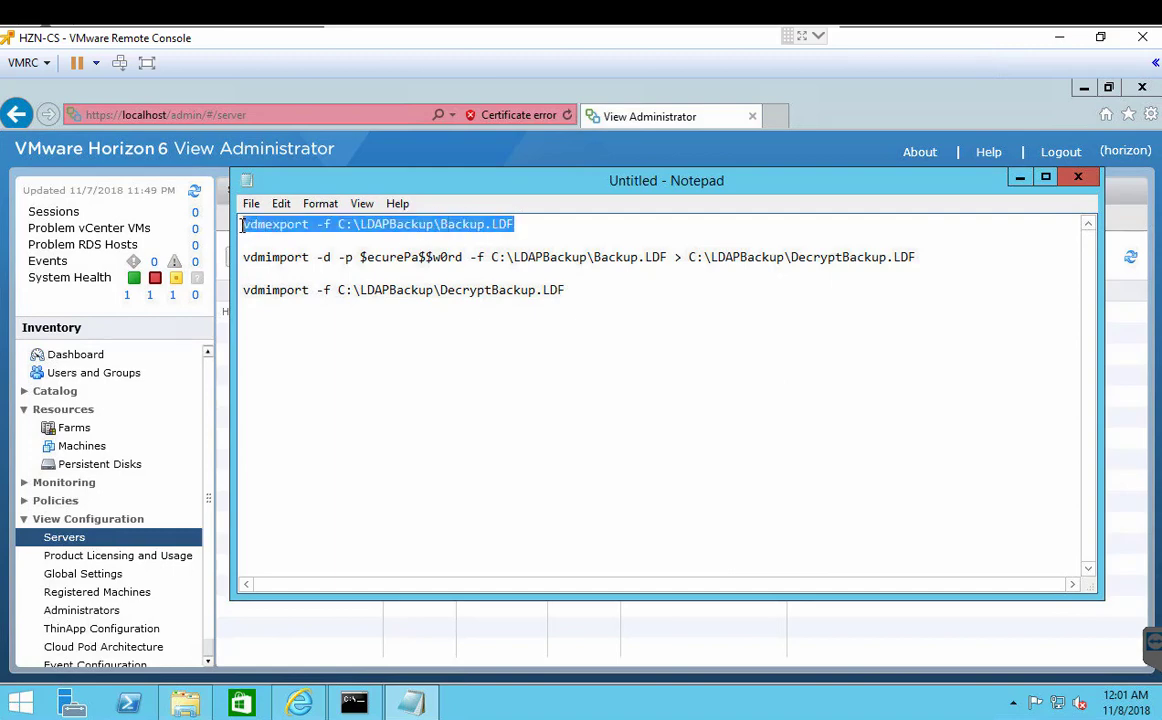
{"action": "right_click", "coordinate": [349, 228]}
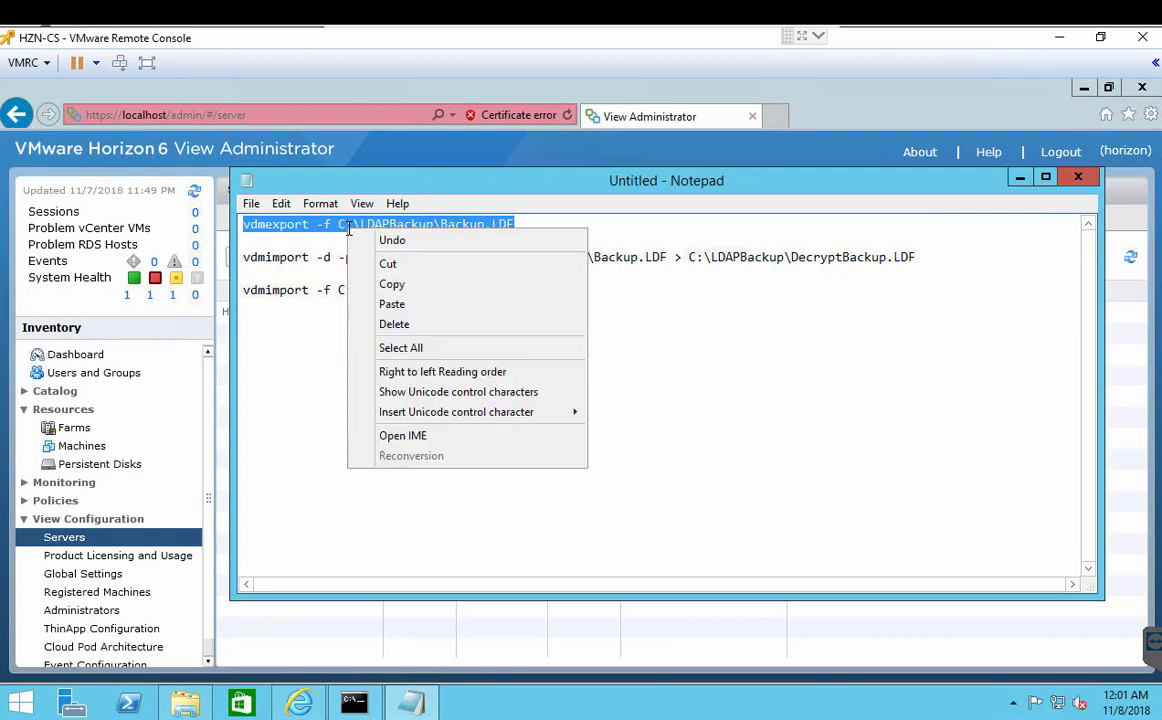
{"action": "left_click", "coordinate": [424, 287]}
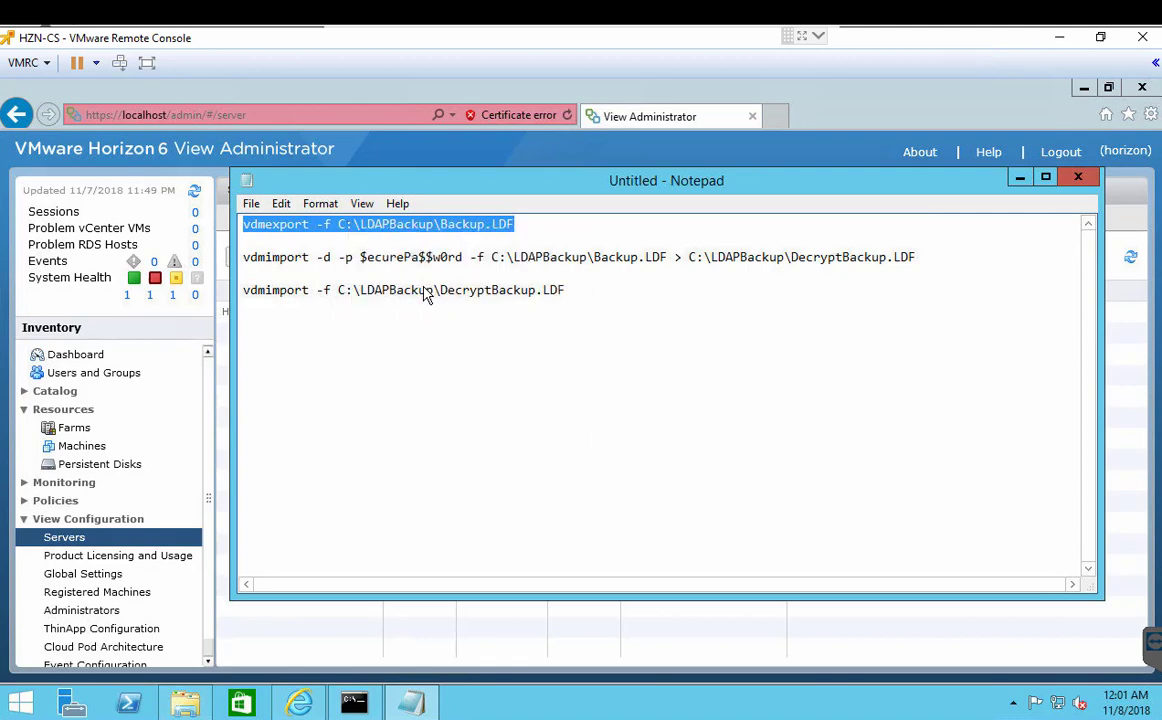
Step: Paste and run the vdmexport command, confirming Backup.LDF (4,873 KB) appears in C:\LDAPBackup
{"action": "left_click", "coordinate": [355, 705]}
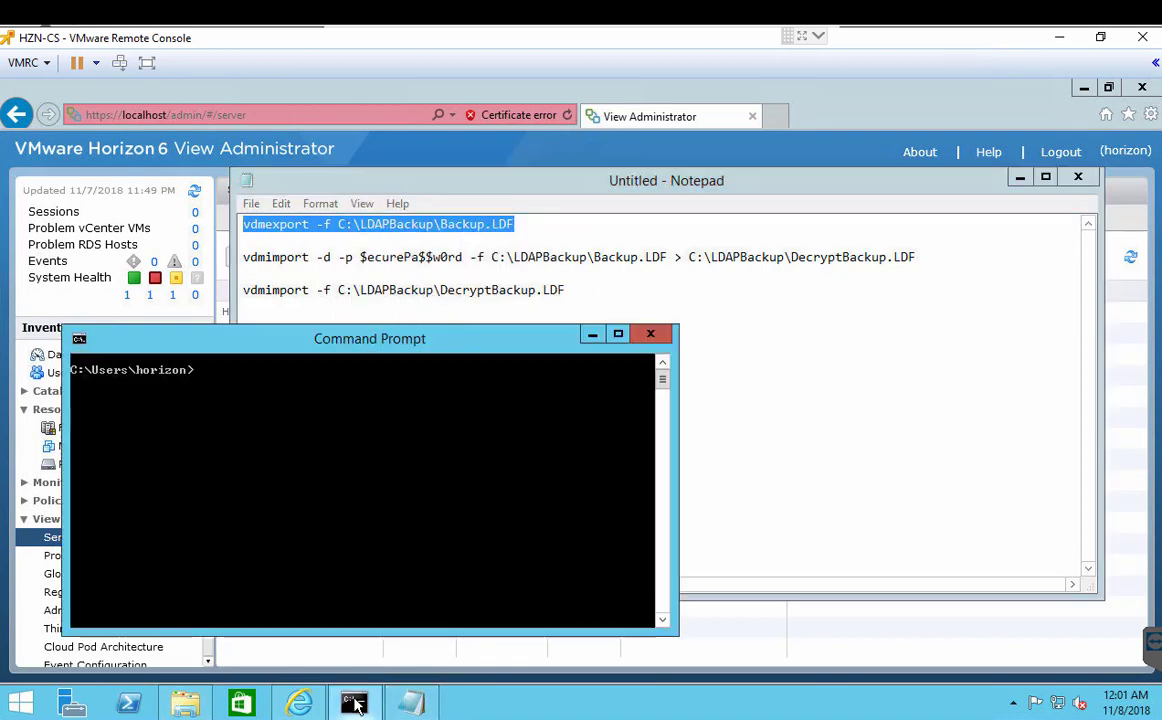
{"action": "right_click", "coordinate": [330, 432]}
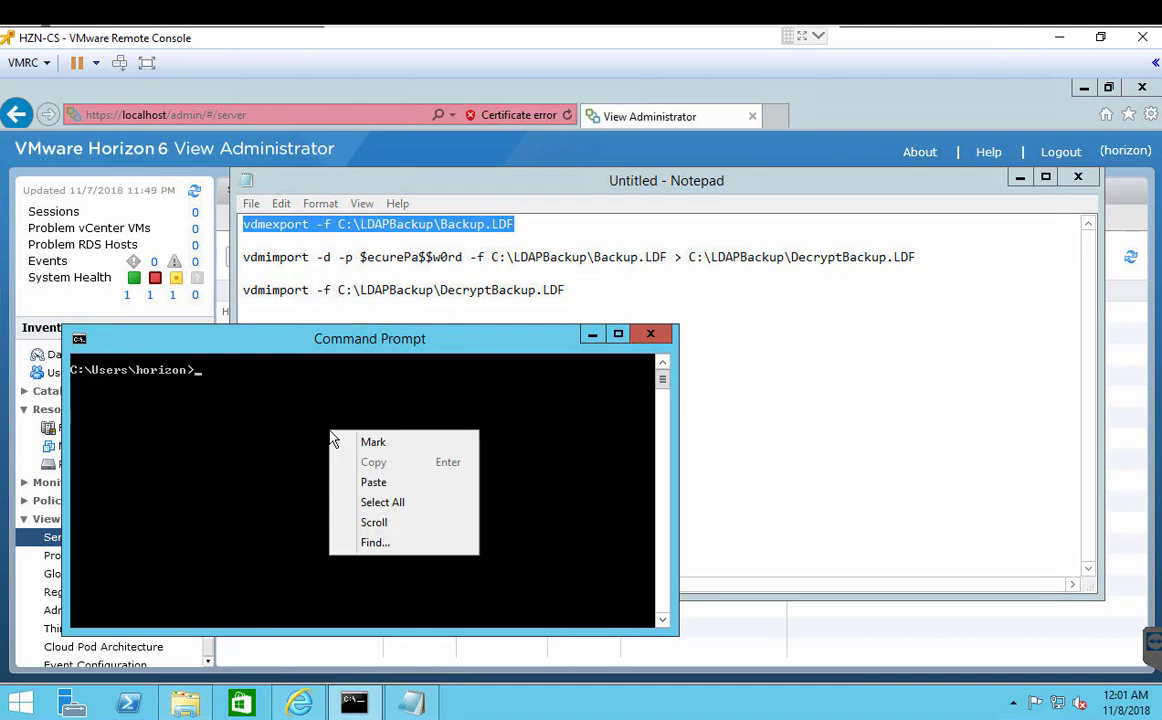
{"action": "left_click", "coordinate": [373, 482]}
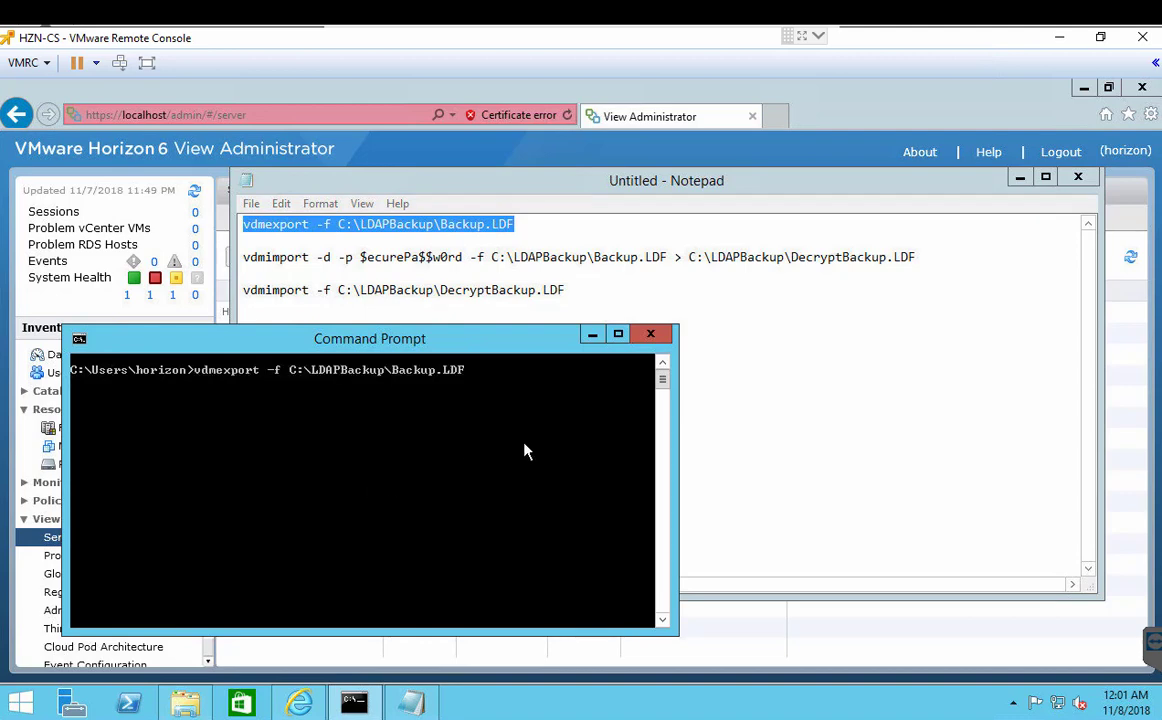
{"action": "key", "text": "Return"}
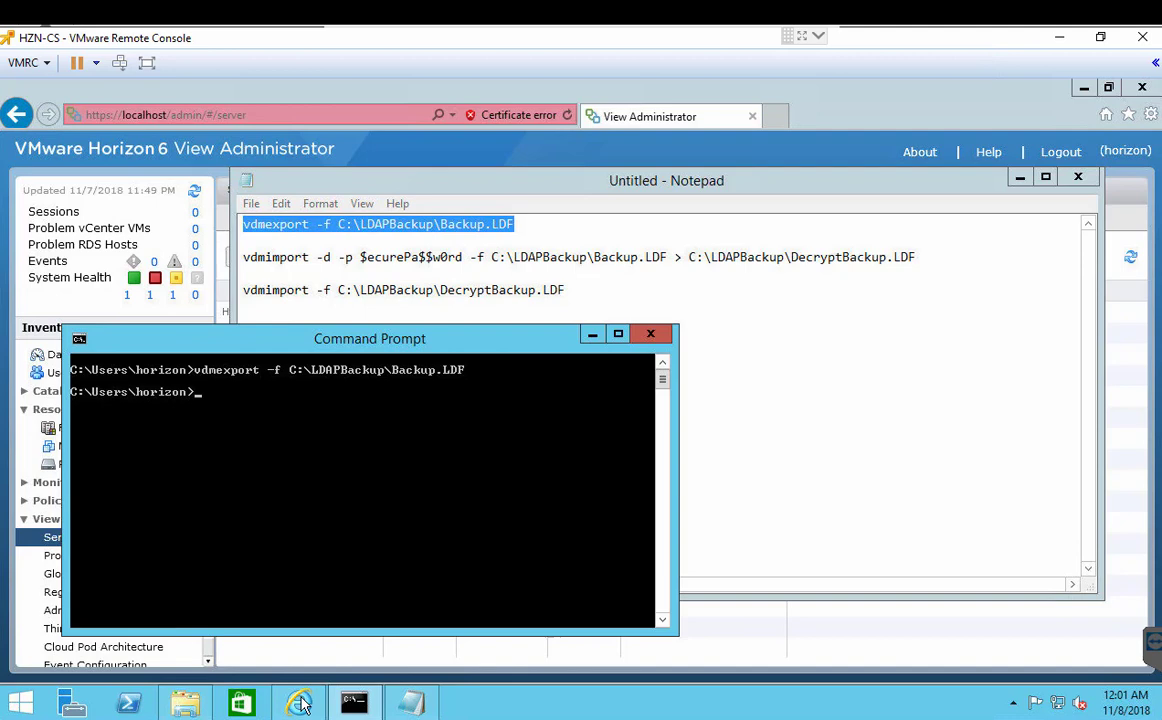
{"action": "left_click", "coordinate": [185, 703]}
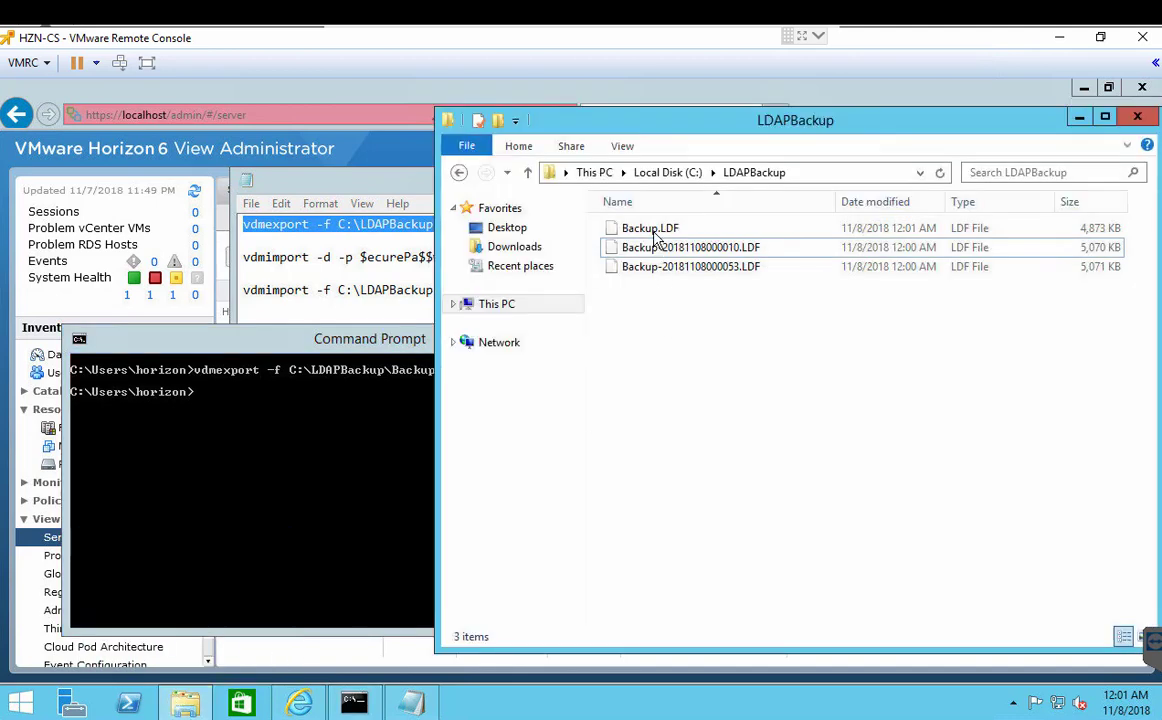
{"action": "left_click", "coordinate": [357, 503]}
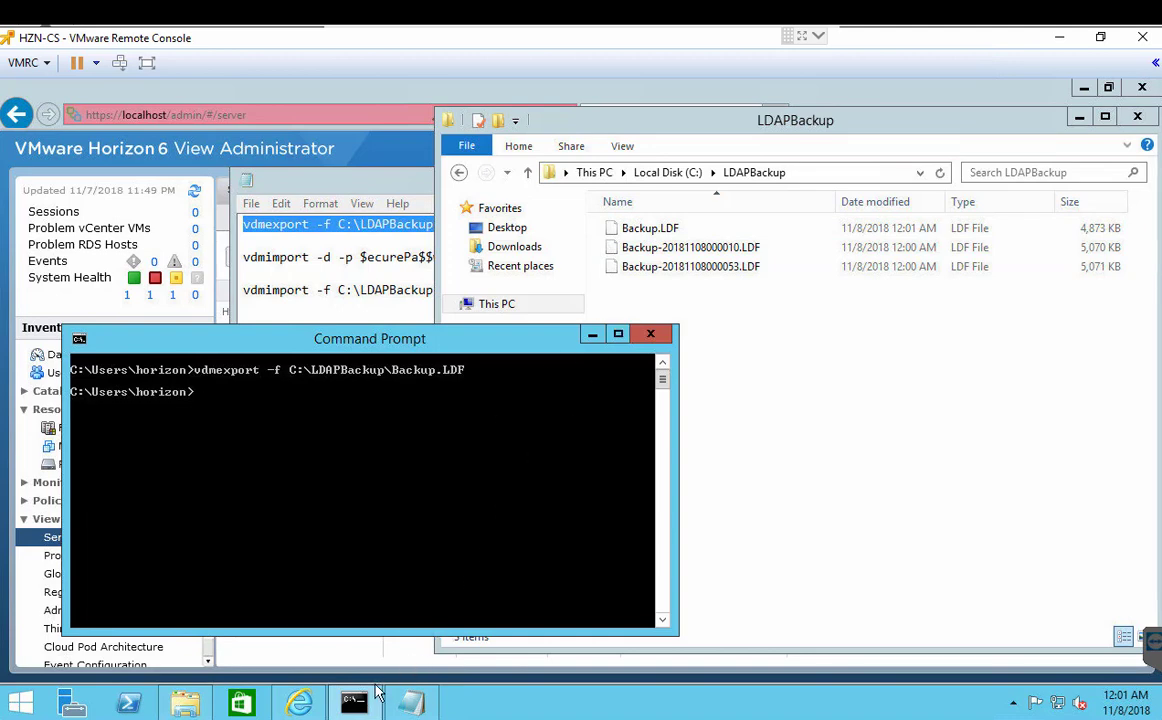
{"action": "left_click", "coordinate": [298, 705]}
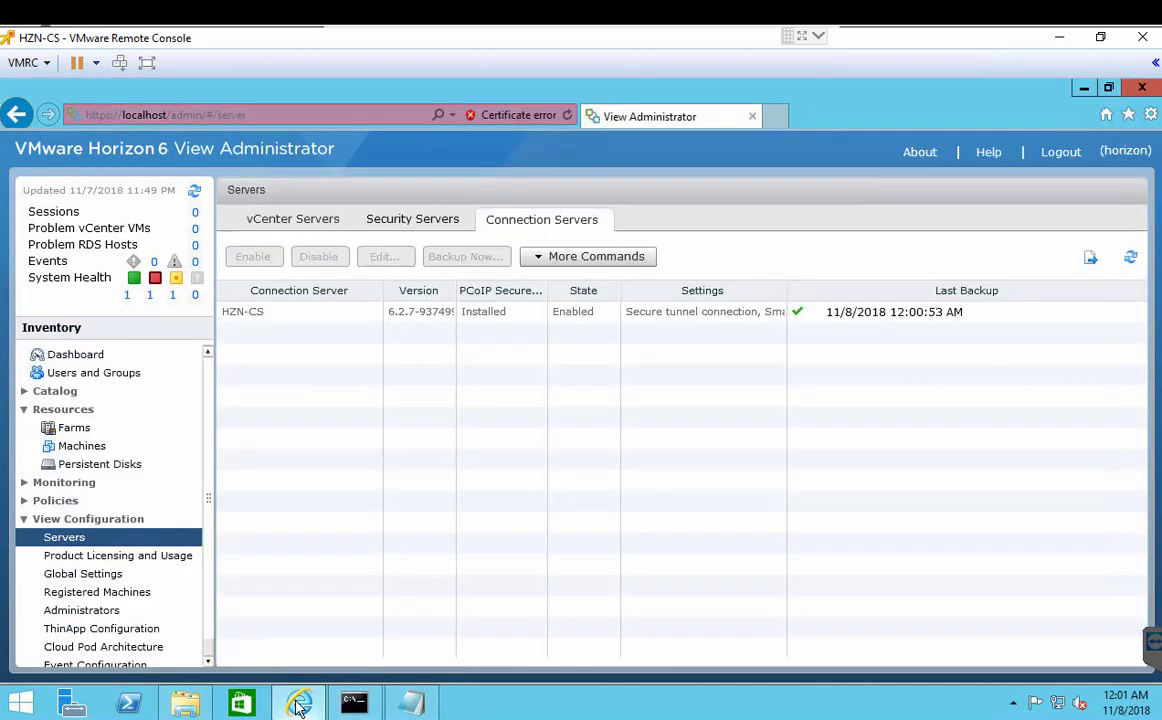
Step: Disable Secure Tunnel and PCoIP Secure Gateway on HZN-CS, erase its Backup tag, and save
{"action": "left_click", "coordinate": [500, 316]}
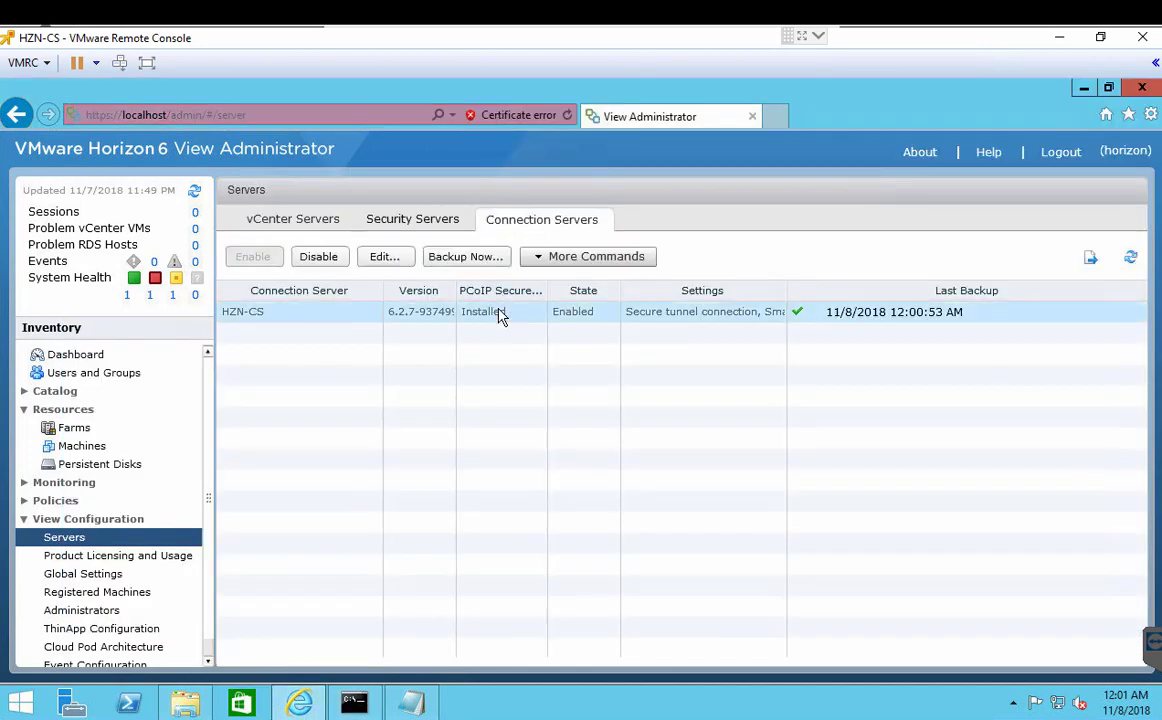
{"action": "left_click", "coordinate": [391, 261]}
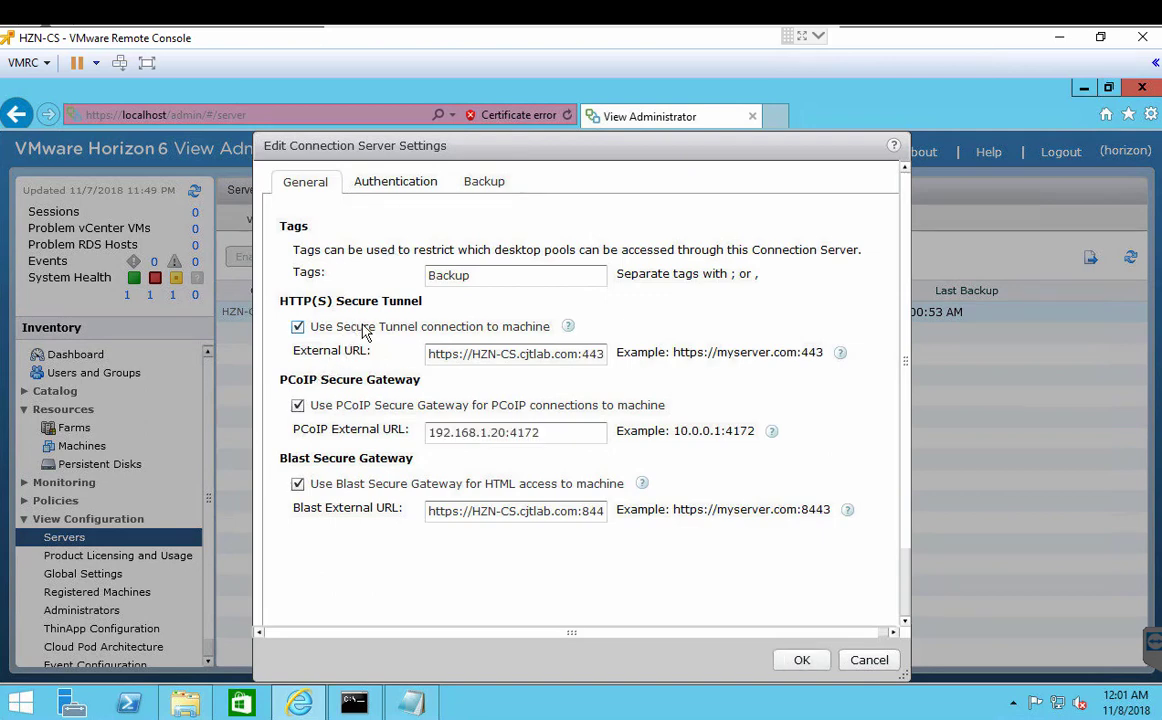
{"action": "left_click", "coordinate": [337, 327]}
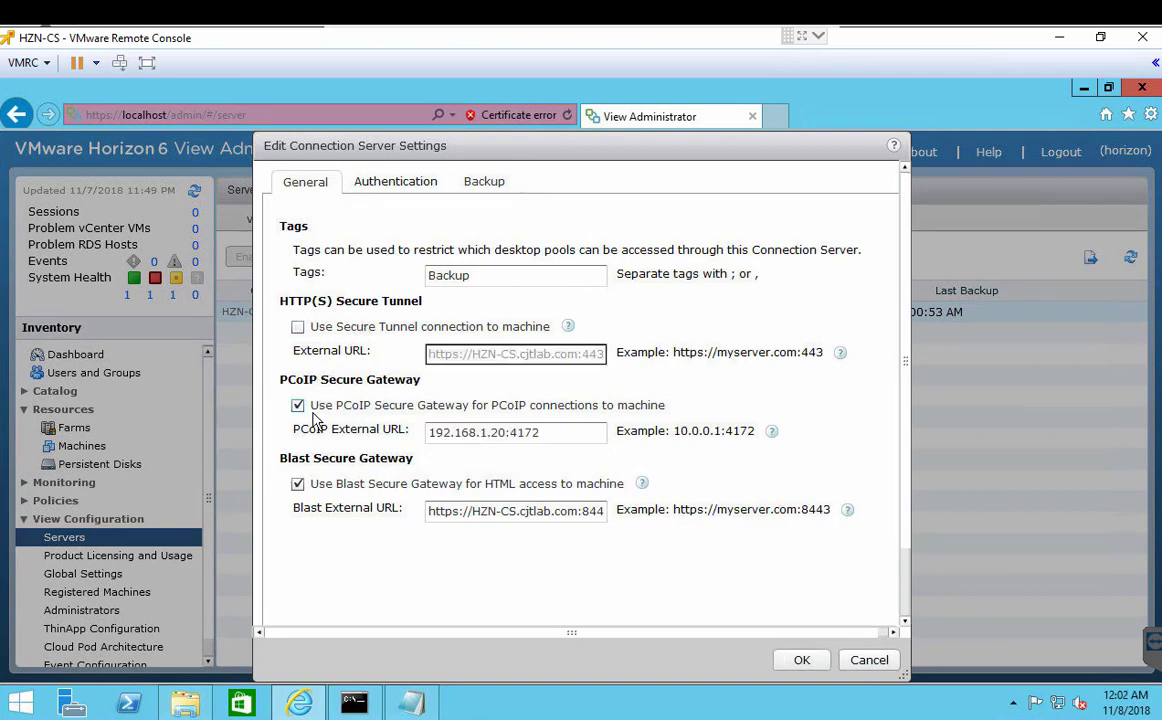
{"action": "left_click", "coordinate": [315, 412]}
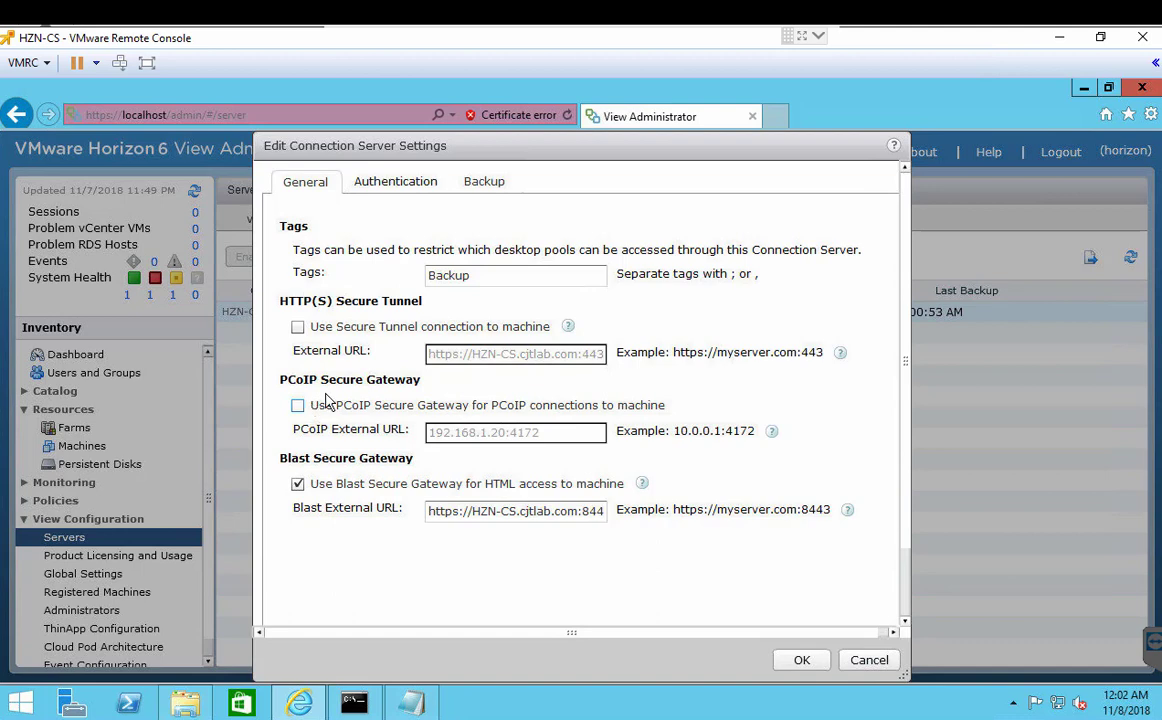
{"action": "left_click", "coordinate": [493, 278]}
{"action": "key", "text": "BackSpace"}
{"action": "key", "text": "BackSpace"}
{"action": "key", "text": "BackSpace"}
{"action": "key", "text": "BackSpace"}
{"action": "key", "text": "BackSpace"}
{"action": "key", "text": "BackSpace"}
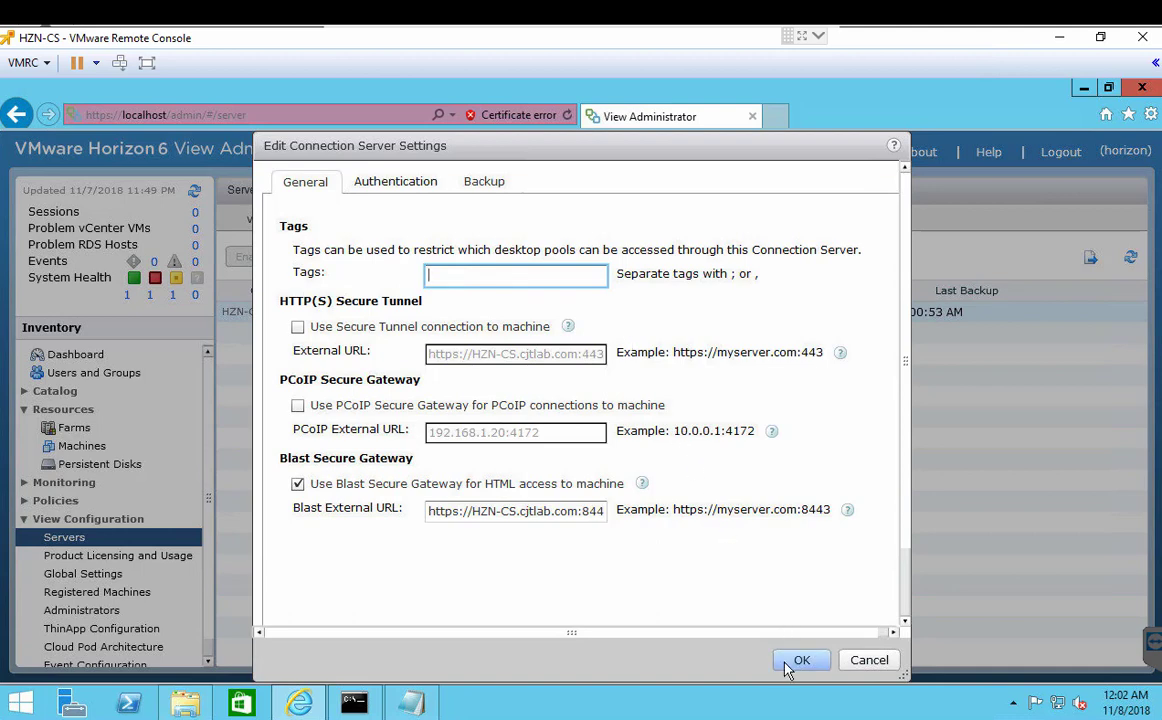
{"action": "left_click", "coordinate": [787, 663]}
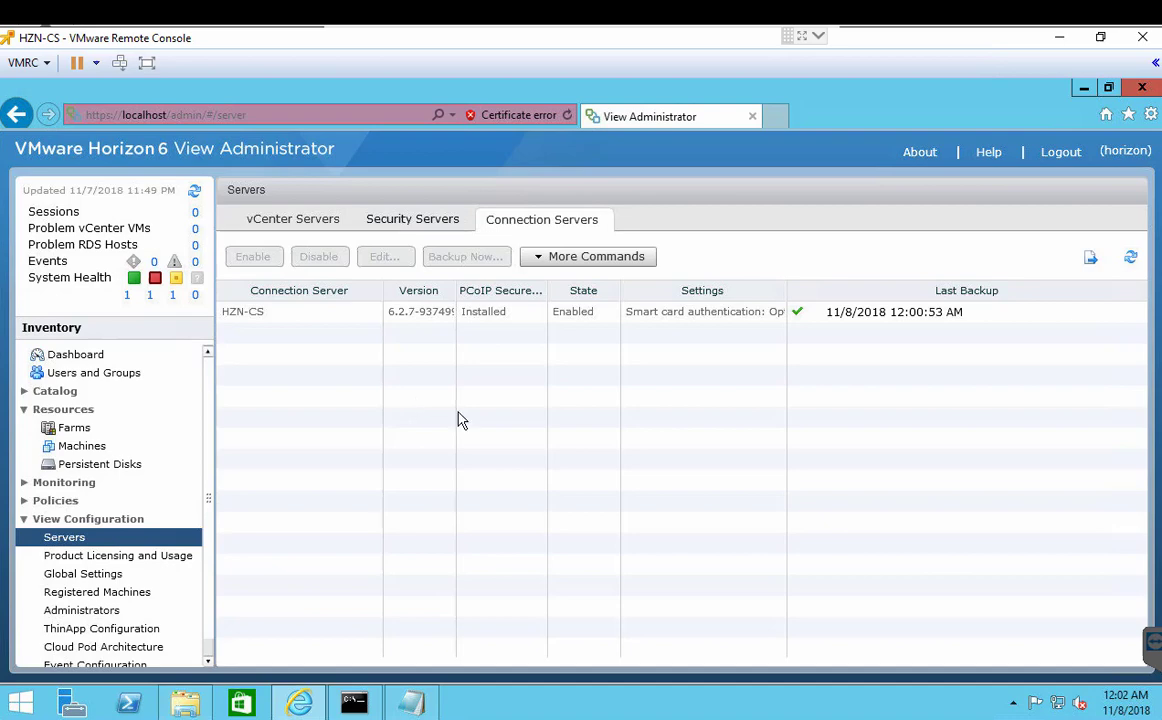
Step: Copy the vdmimport -d decrypt command line from the Notepad notes
{"action": "left_click", "coordinate": [414, 703]}
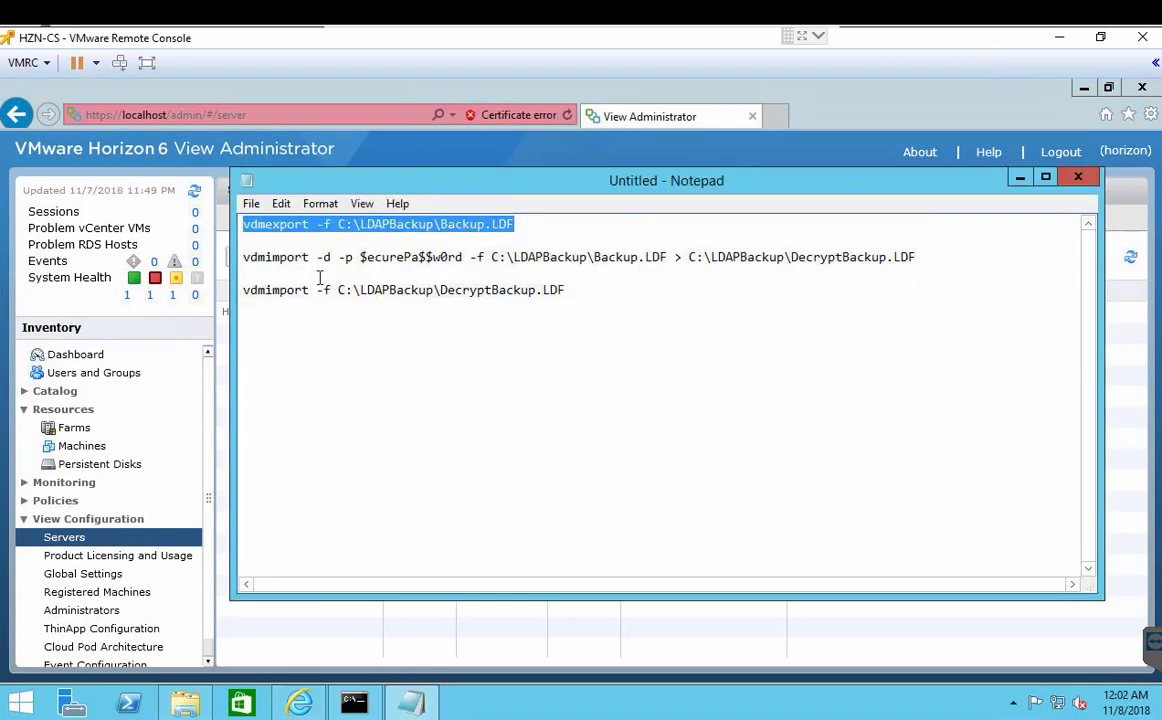
{"action": "right_click", "coordinate": [254, 259]}
{"action": "left_click", "coordinate": [820, 356]}
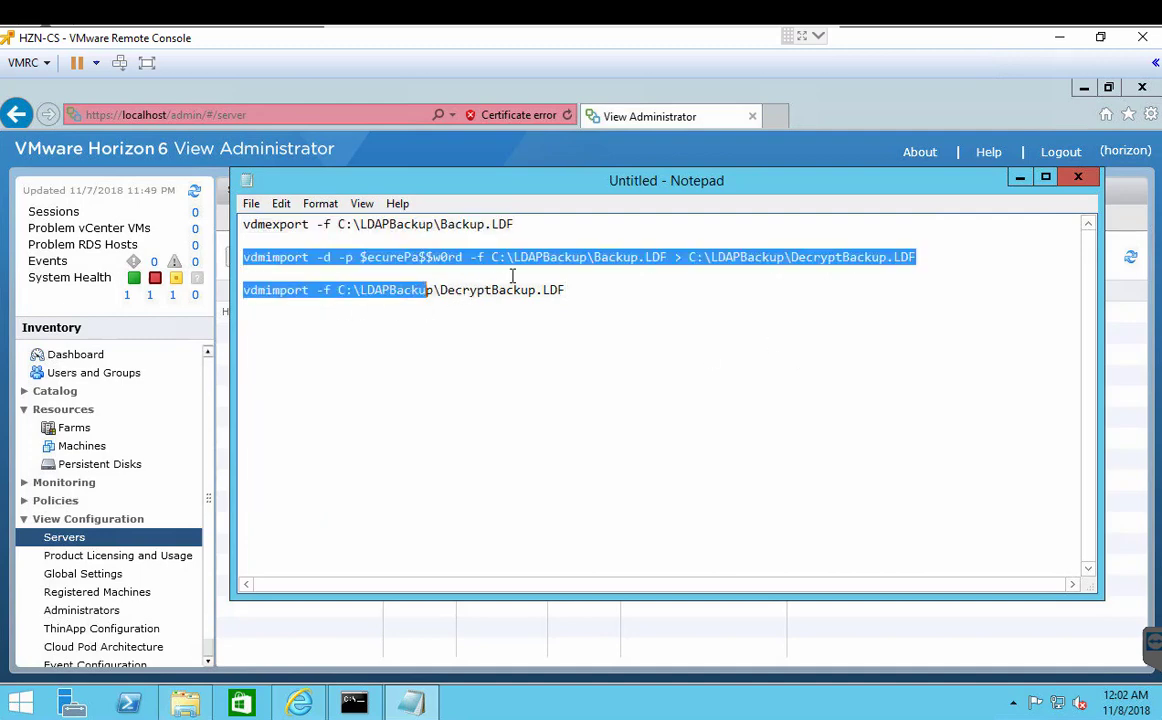
{"action": "left_click_drag", "start_coordinate": [512, 276], "coordinate": [916, 257]}
{"action": "left_click", "coordinate": [923, 259]}
{"action": "key", "text": "shift+Home"}
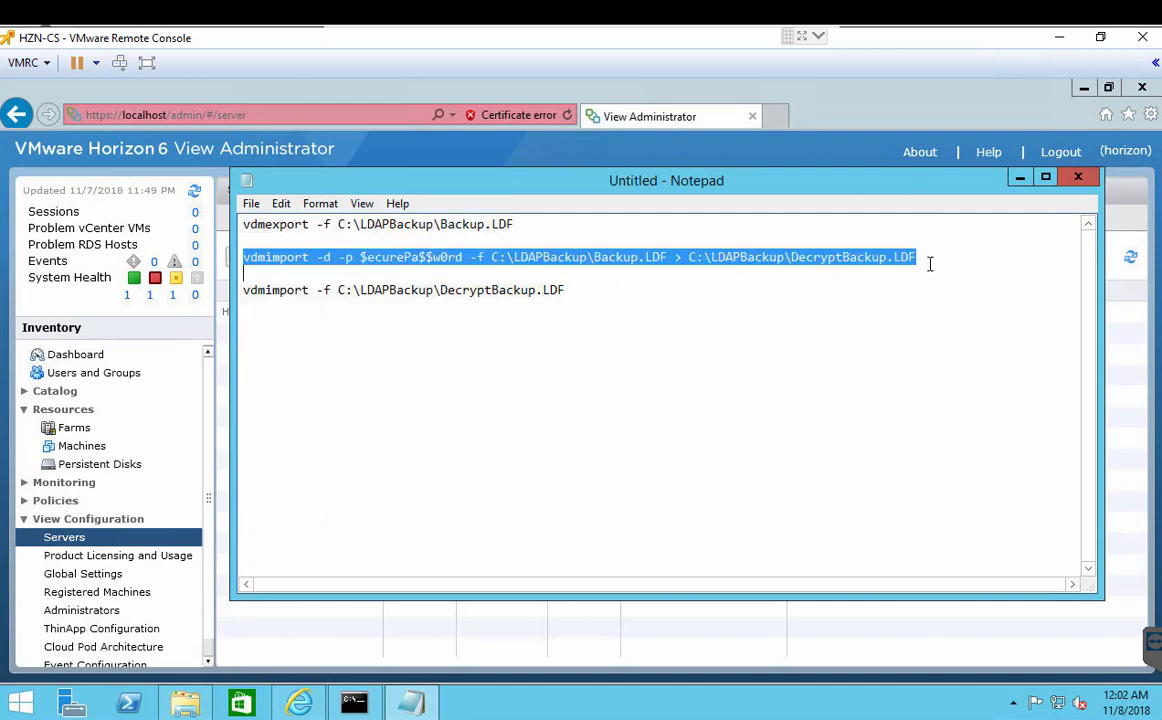
{"action": "right_click", "coordinate": [827, 257]}
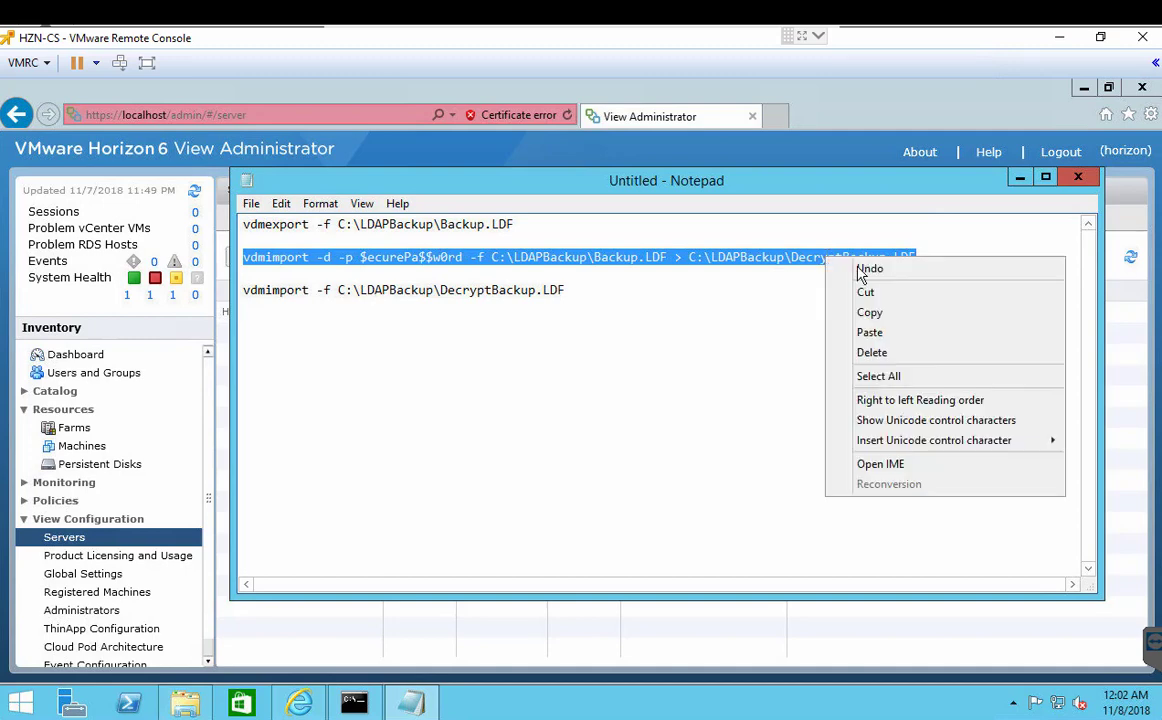
{"action": "left_click", "coordinate": [897, 316]}
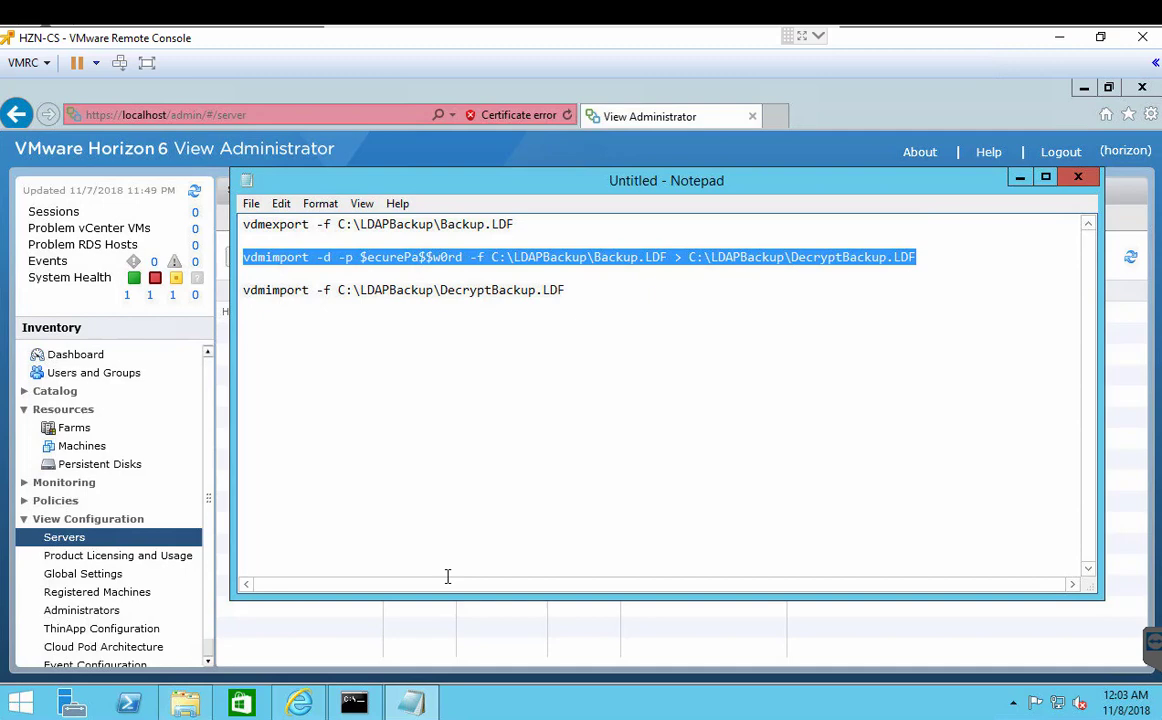
Step: Paste and run the decrypt command, writing C:\LDAPBackup\DecryptBackup.LDF from Backup.LDF
{"action": "left_click", "coordinate": [358, 700]}
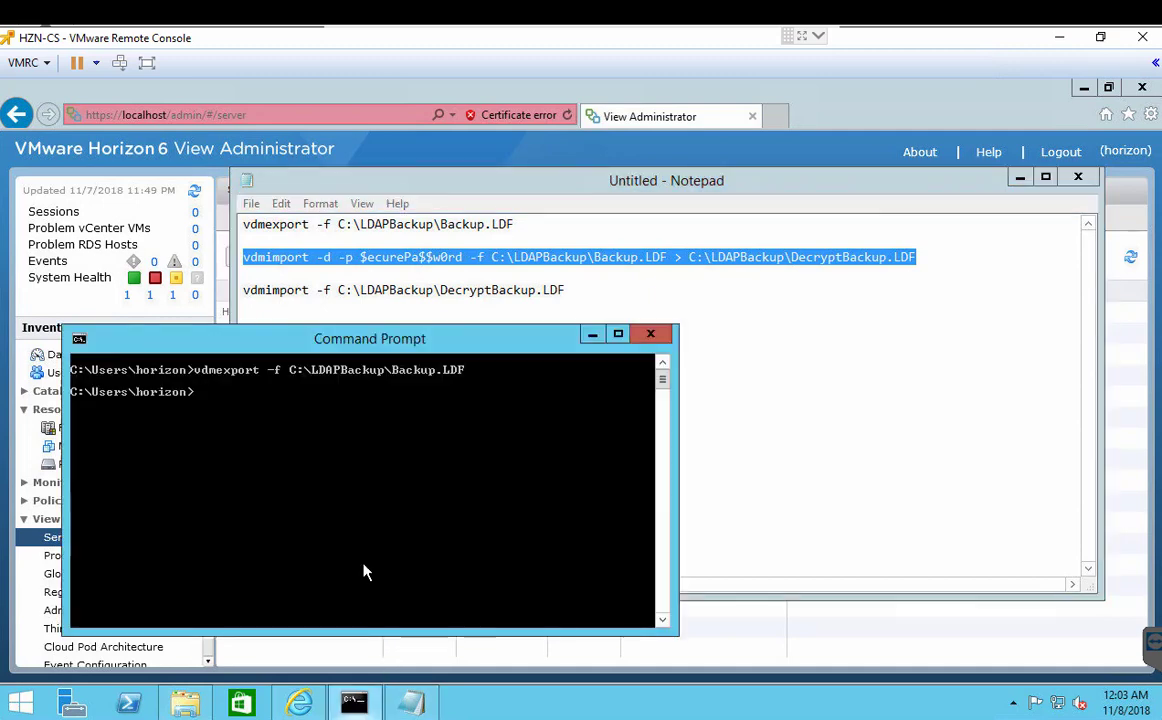
{"action": "right_click", "coordinate": [316, 439]}
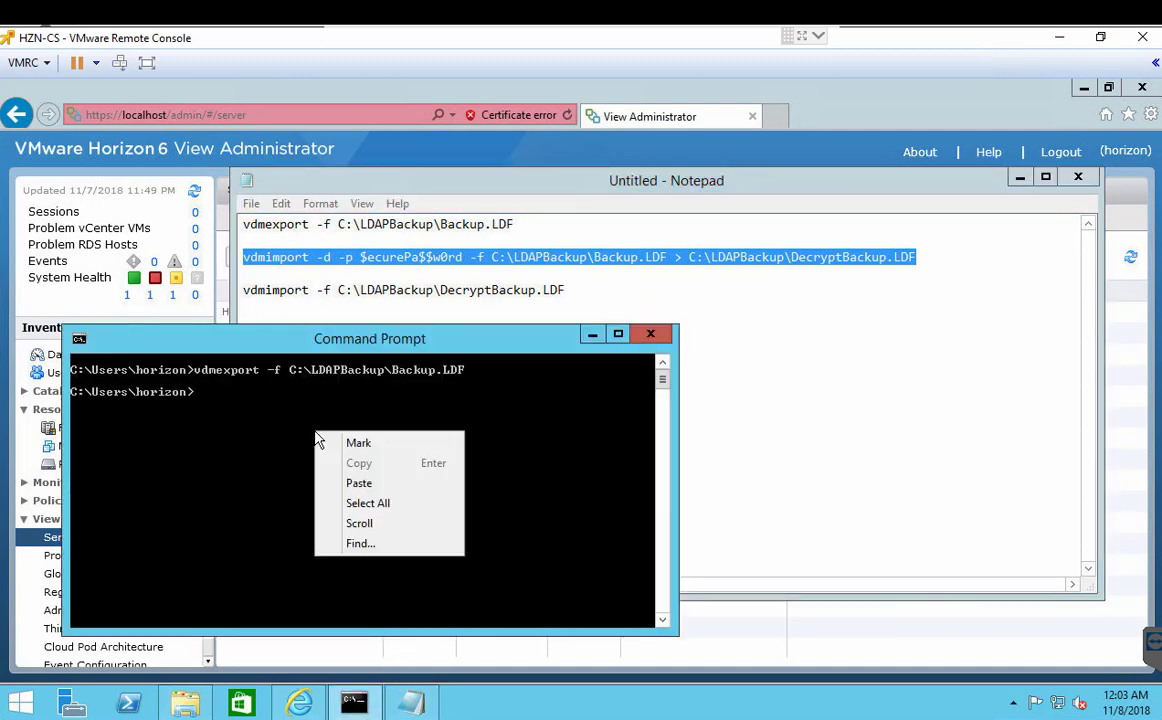
{"action": "left_click", "coordinate": [360, 484]}
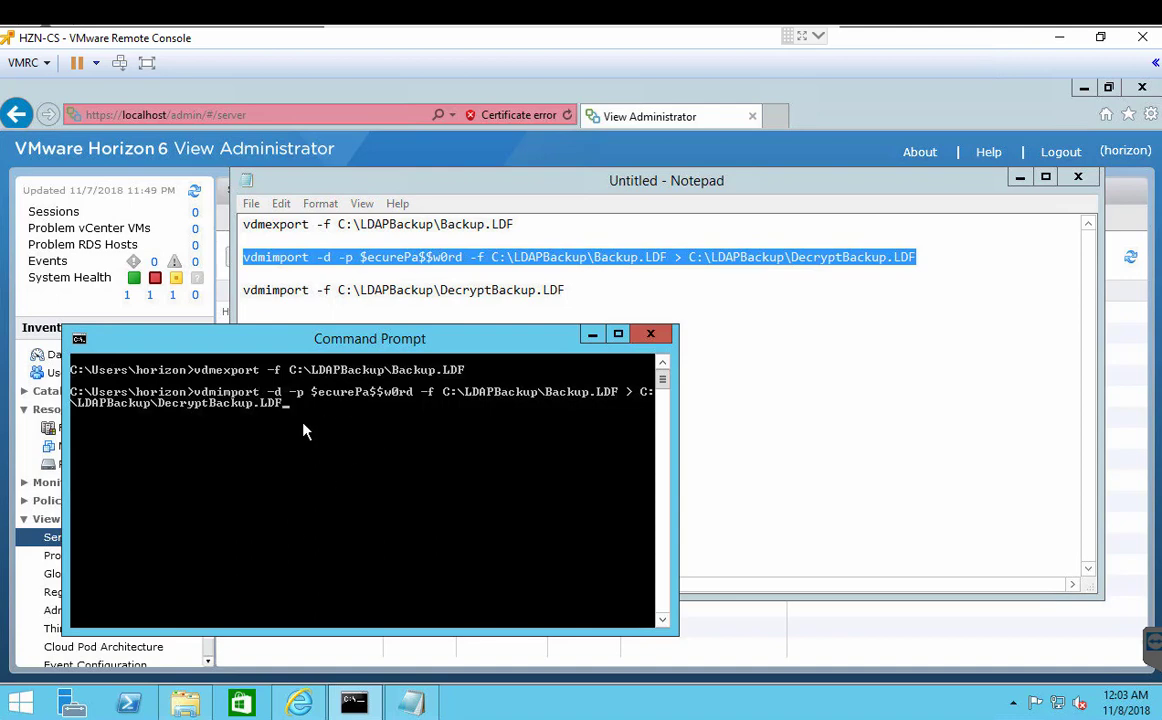
{"action": "key", "text": "Return"}
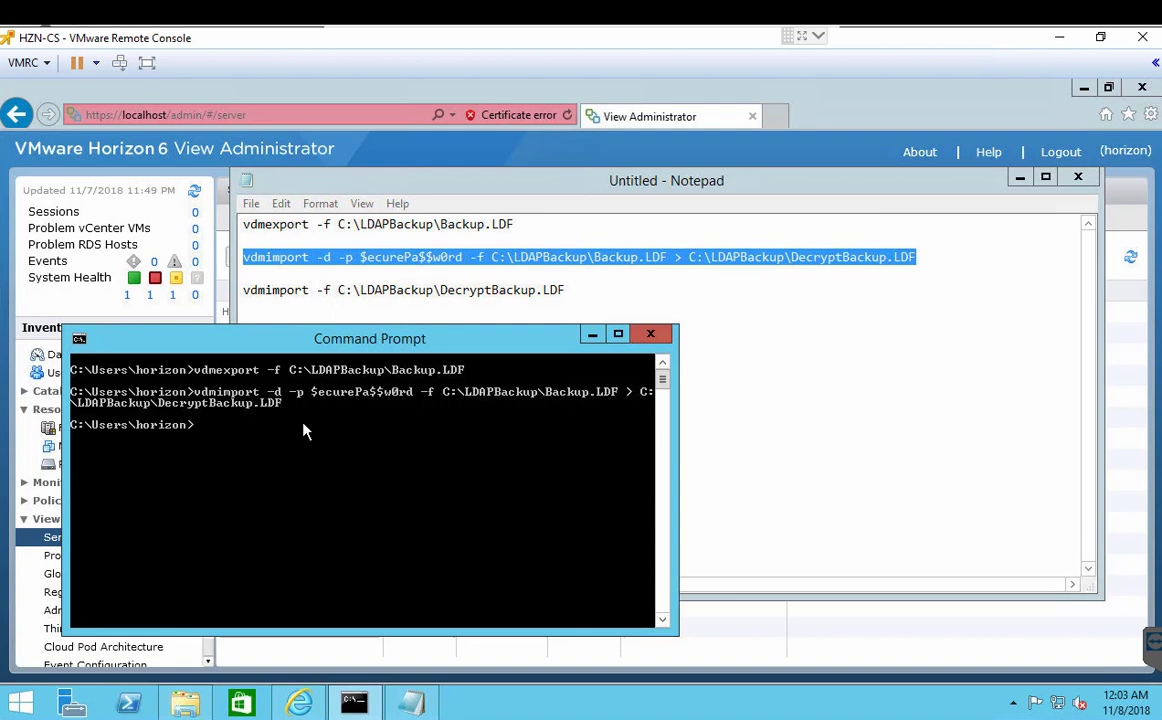
Step: Confirm DecryptBackup.LDF (3,439 KB) now sits beside Backup.LDF in C:\LDAPBackup
{"action": "left_click", "coordinate": [185, 705]}
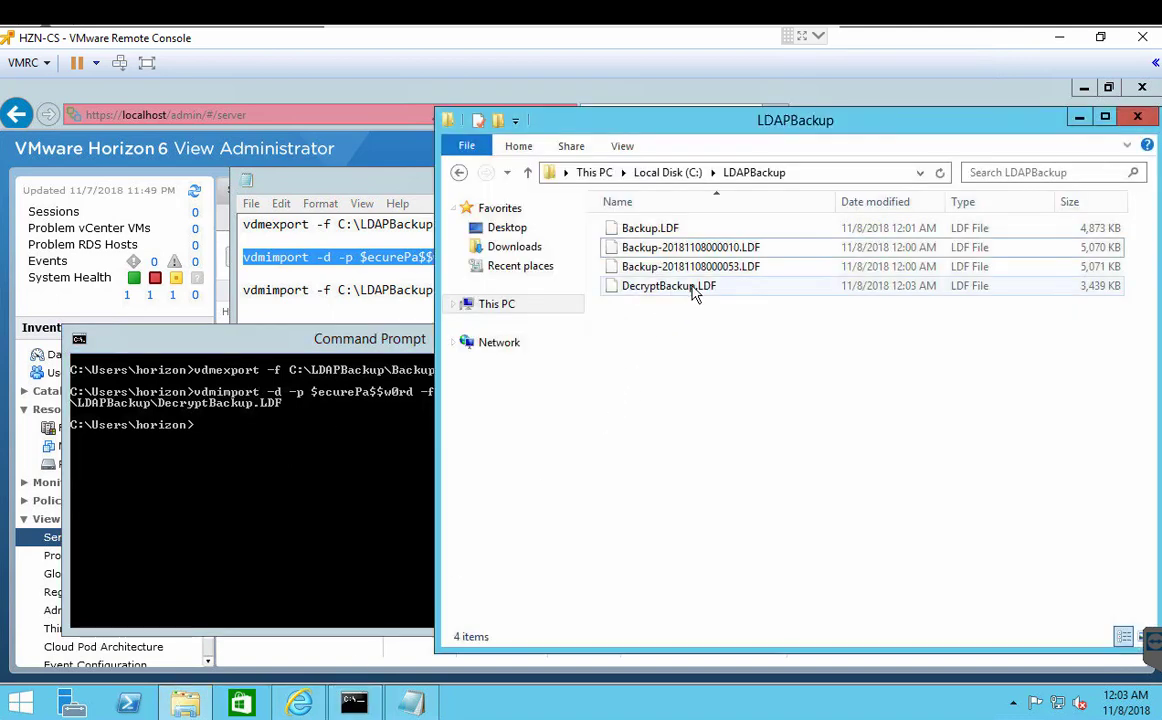
{"action": "mouse_move", "coordinate": [716, 296]}
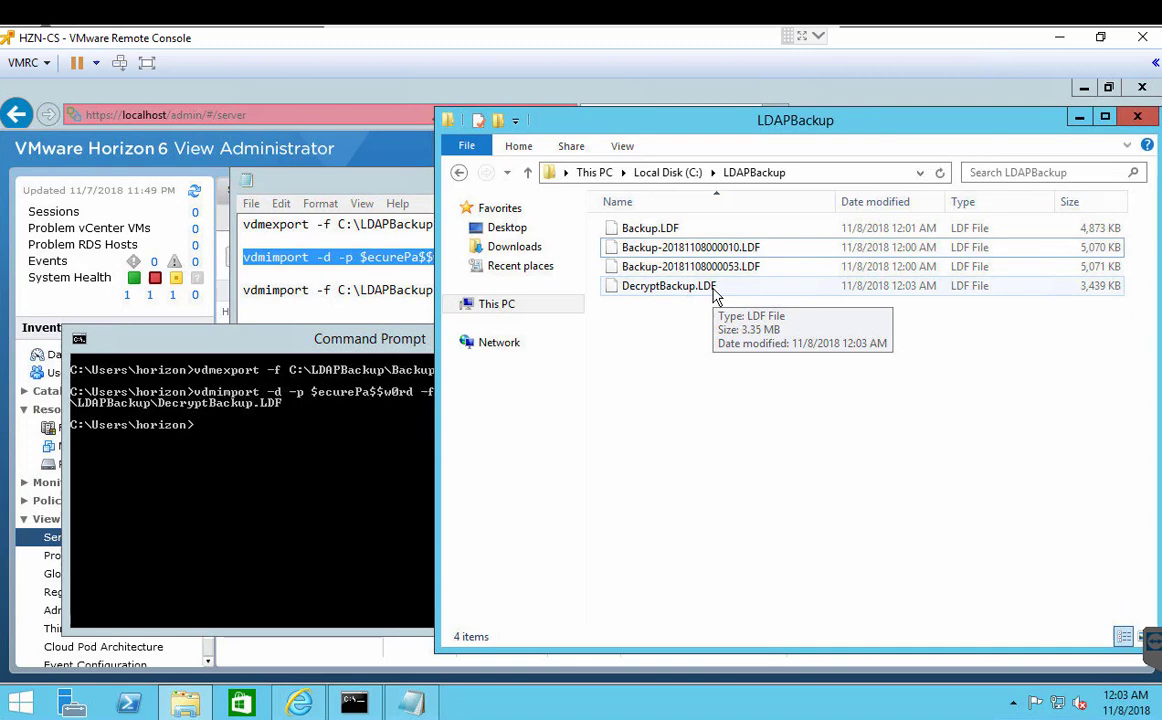
{"action": "left_click", "coordinate": [288, 453]}
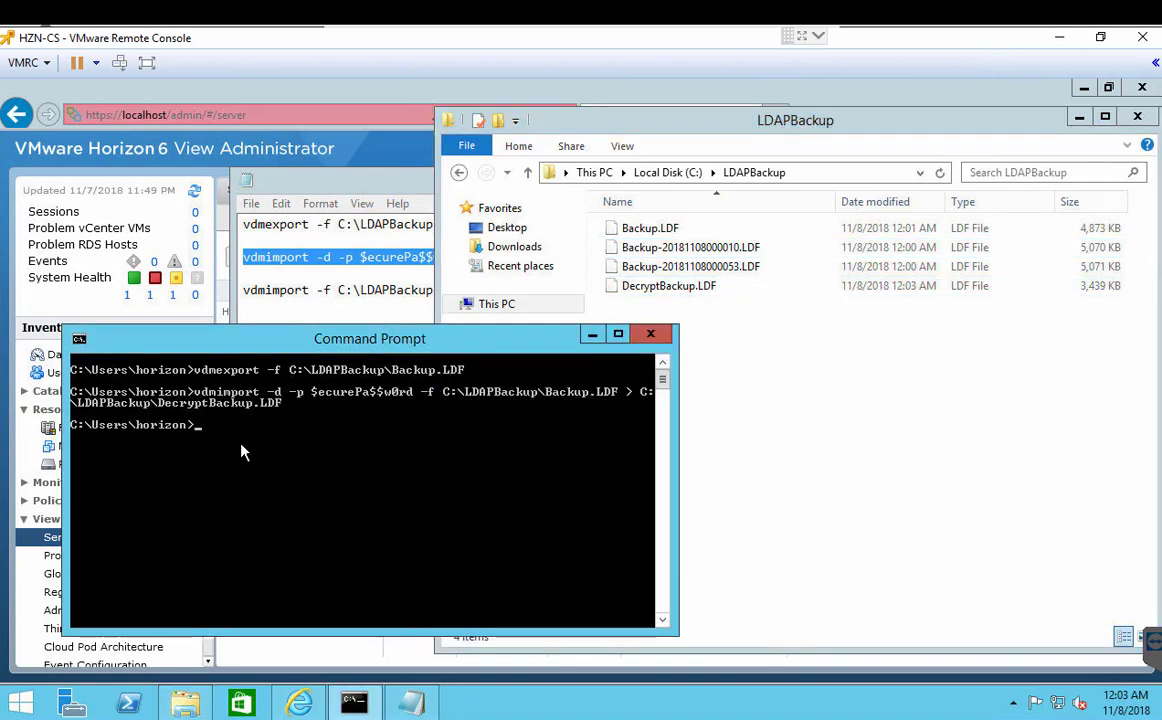
Step: Copy the 'vdmimport -f C:\LDAPBackup\DecryptBackup.LDF' line from Notepad
{"action": "left_click", "coordinate": [400, 707]}
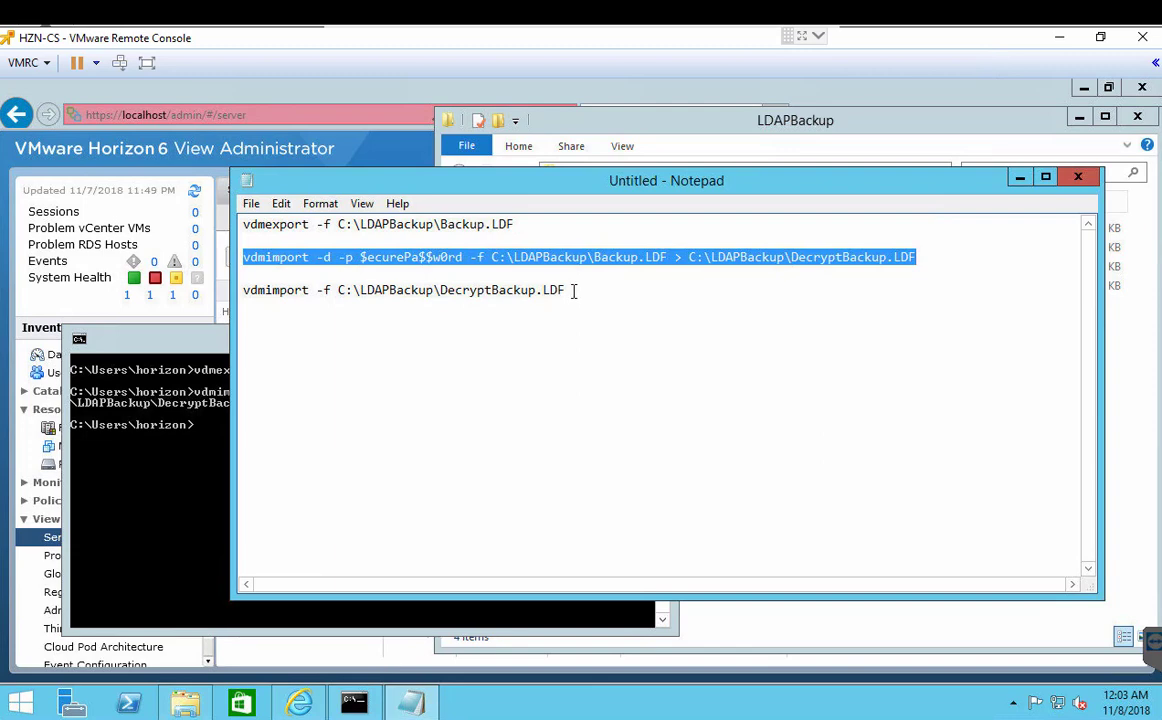
{"action": "left_click_drag", "start_coordinate": [575, 291], "coordinate": [238, 290]}
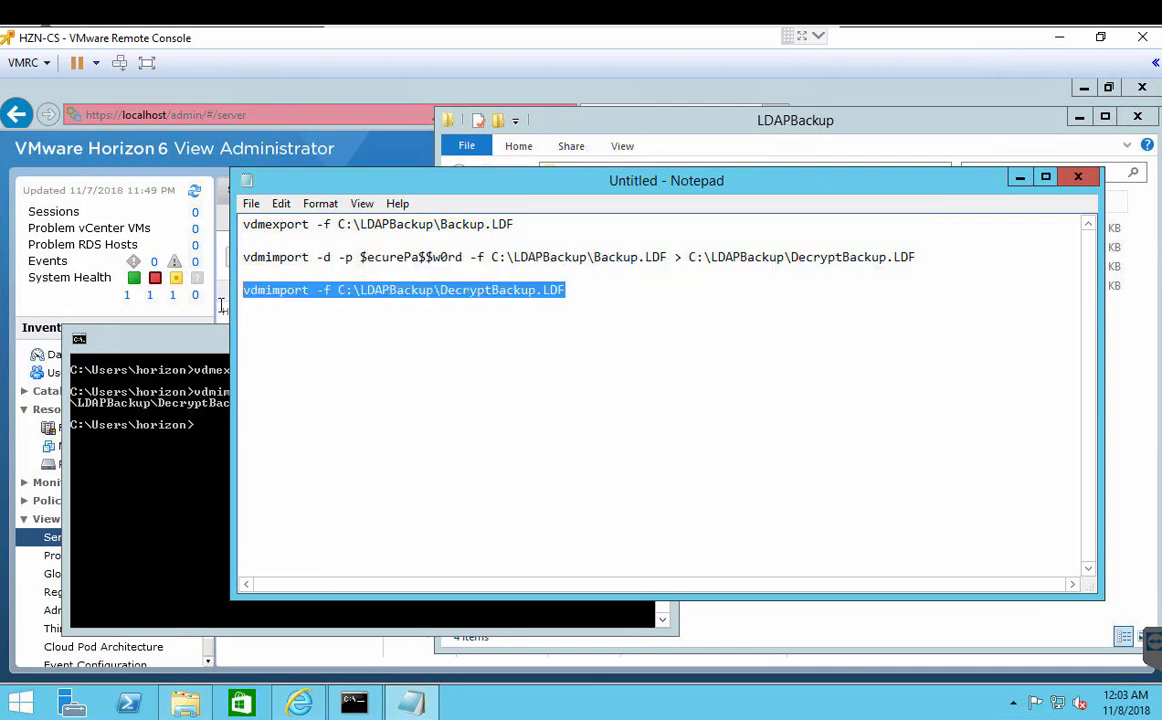
{"action": "right_click", "coordinate": [323, 288]}
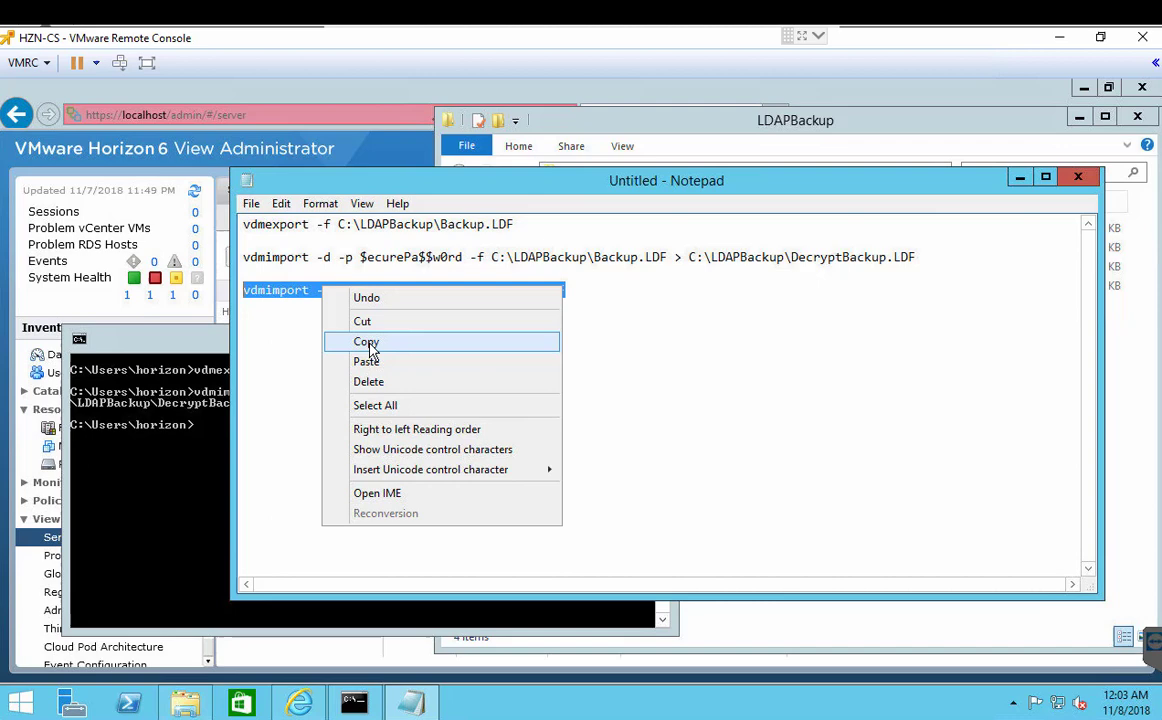
{"action": "left_click", "coordinate": [352, 340]}
Step: Paste and run the import in Command Prompt, reporting 177 entries modified successfully
{"action": "left_click", "coordinate": [213, 435]}
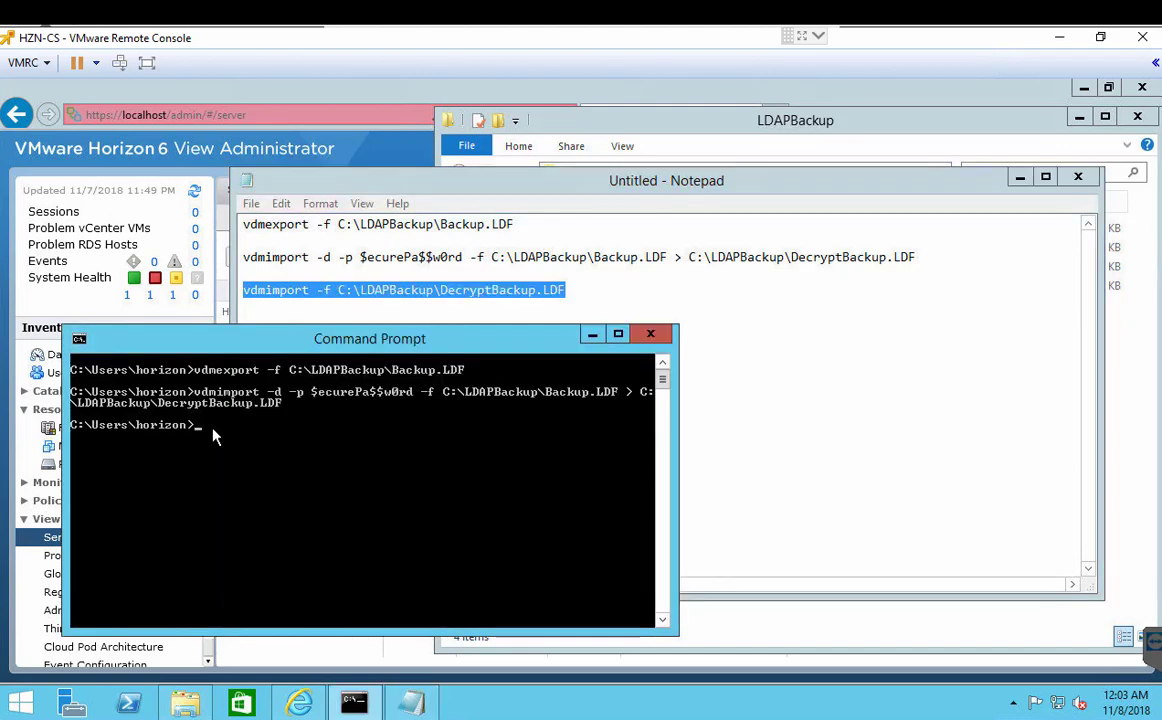
{"action": "right_click", "coordinate": [213, 430]}
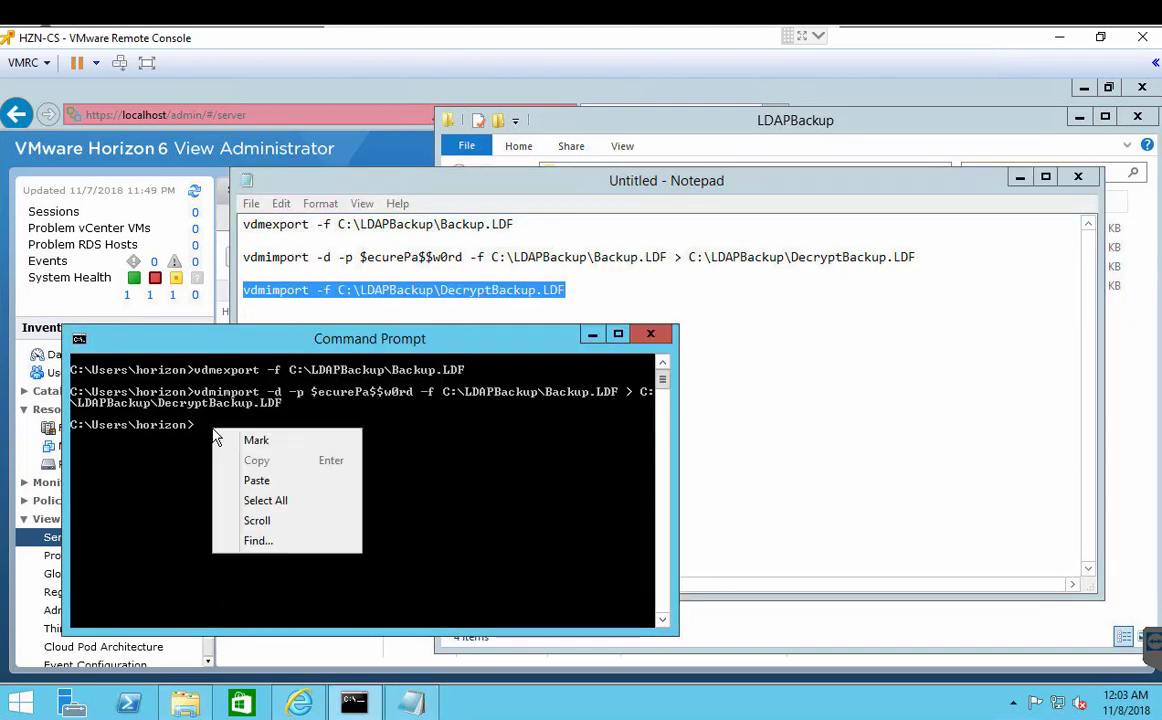
{"action": "left_click", "coordinate": [257, 481]}
{"action": "key", "text": "Return"}
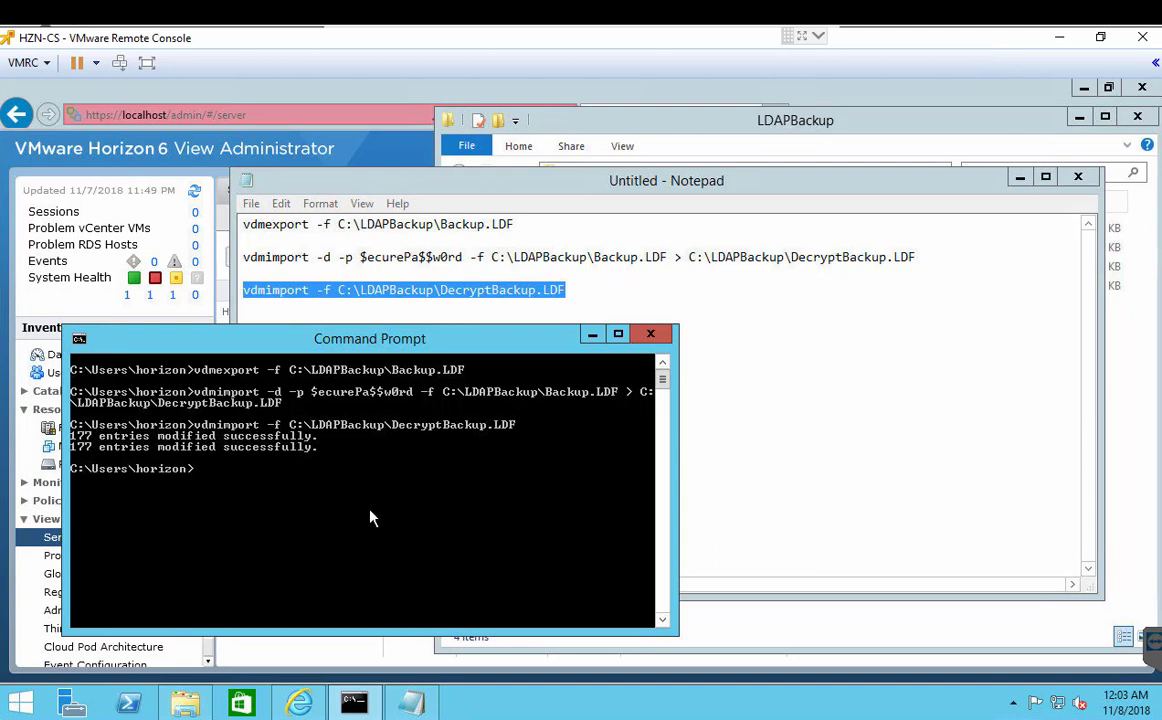
Step: Check HZN-CS settings show the Backup tag, Secure Tunnel and PCoIP gateway restored, then cancel
{"action": "left_click", "coordinate": [301, 706]}
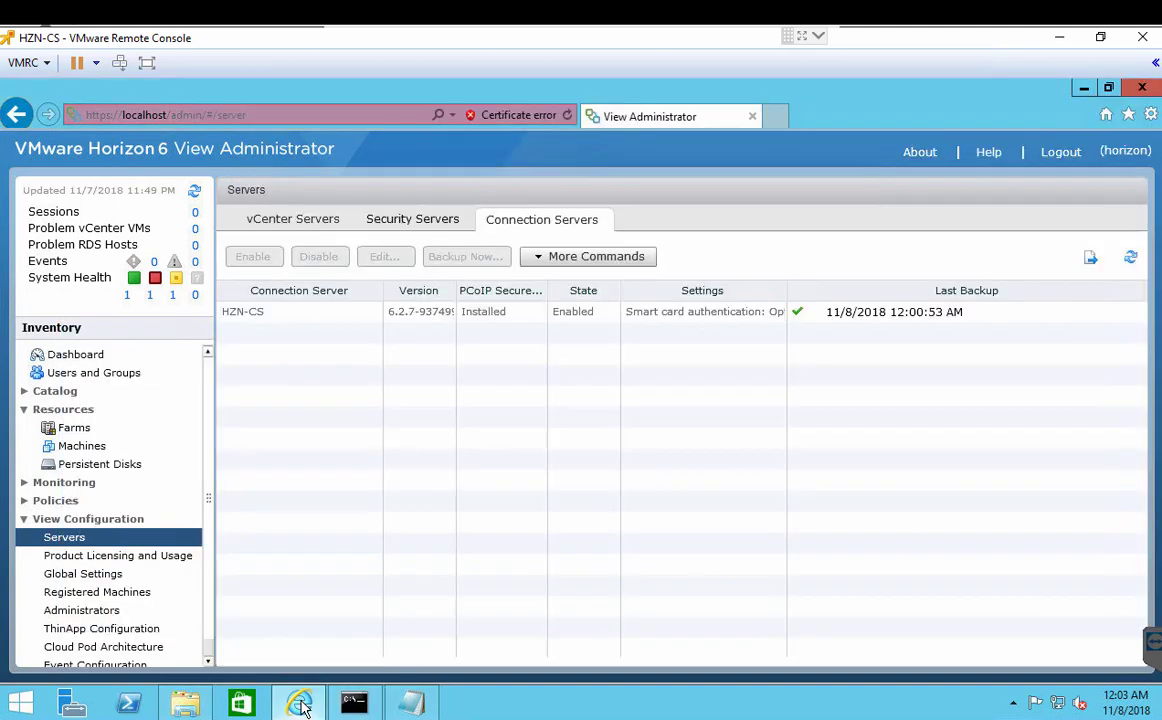
{"action": "left_click", "coordinate": [502, 314]}
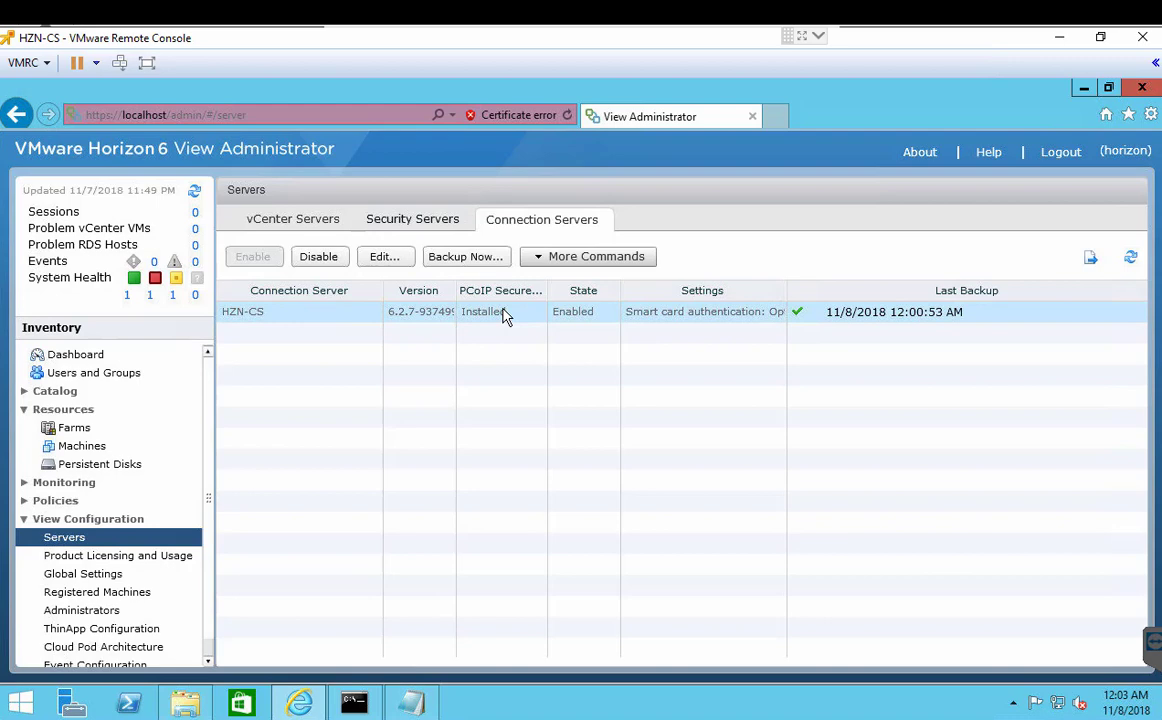
{"action": "left_click", "coordinate": [386, 258]}
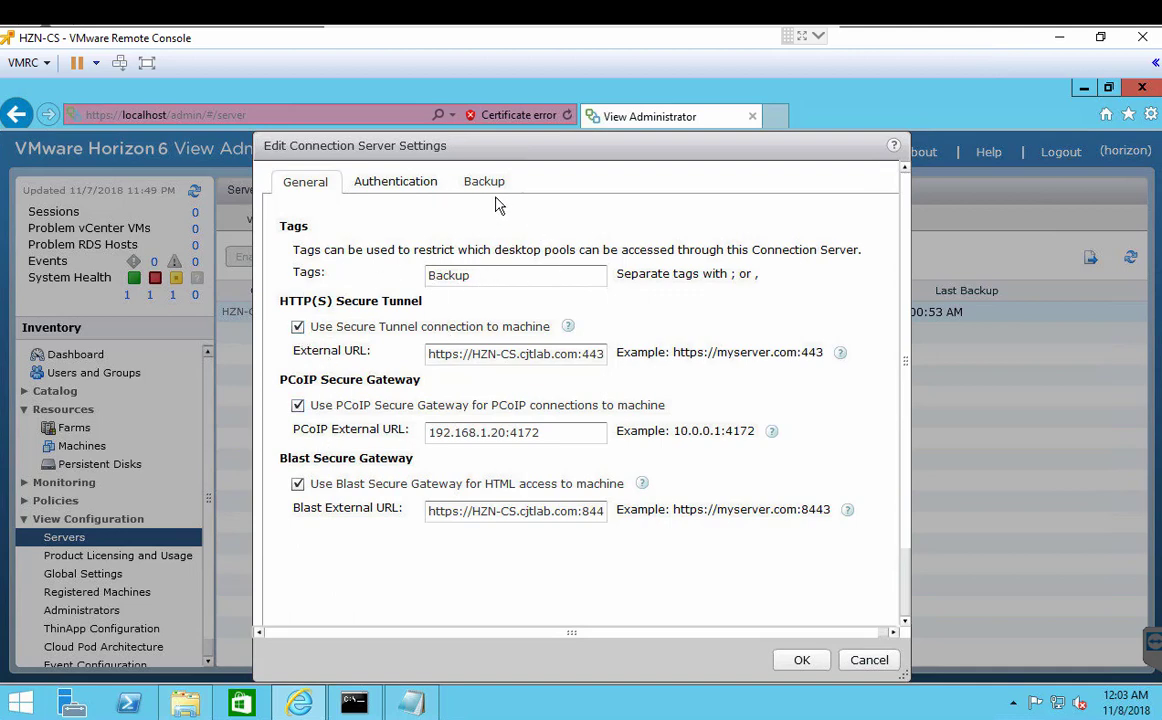
{"action": "left_click", "coordinate": [862, 659]}
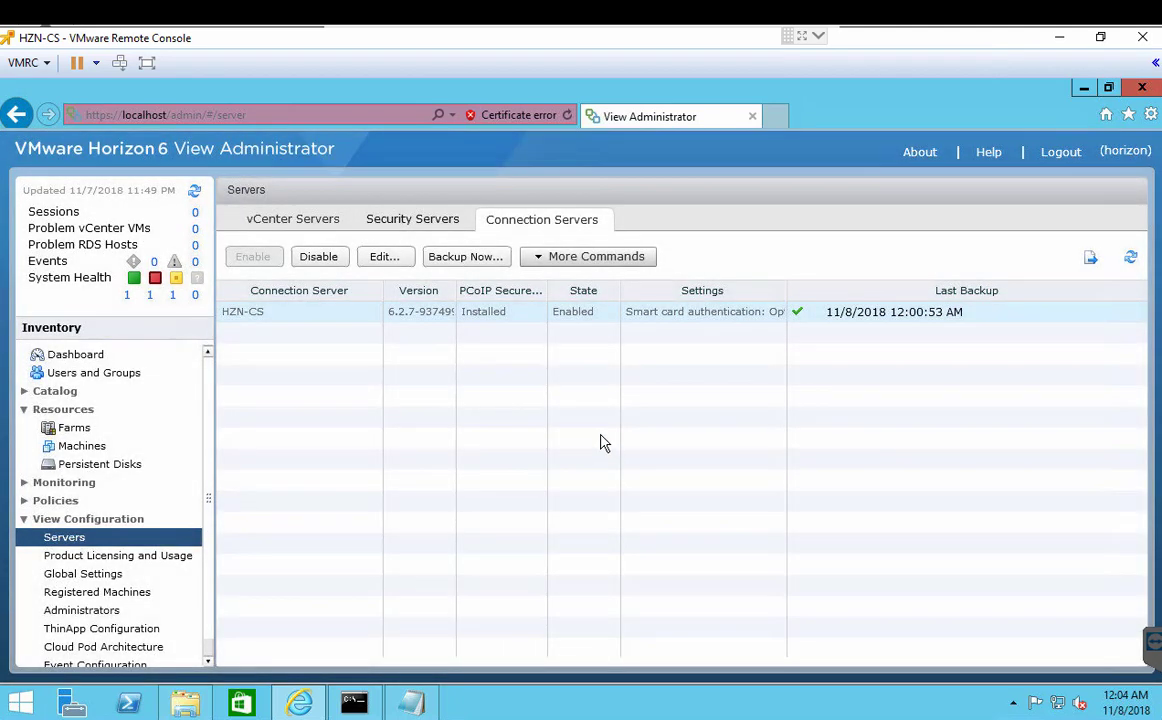